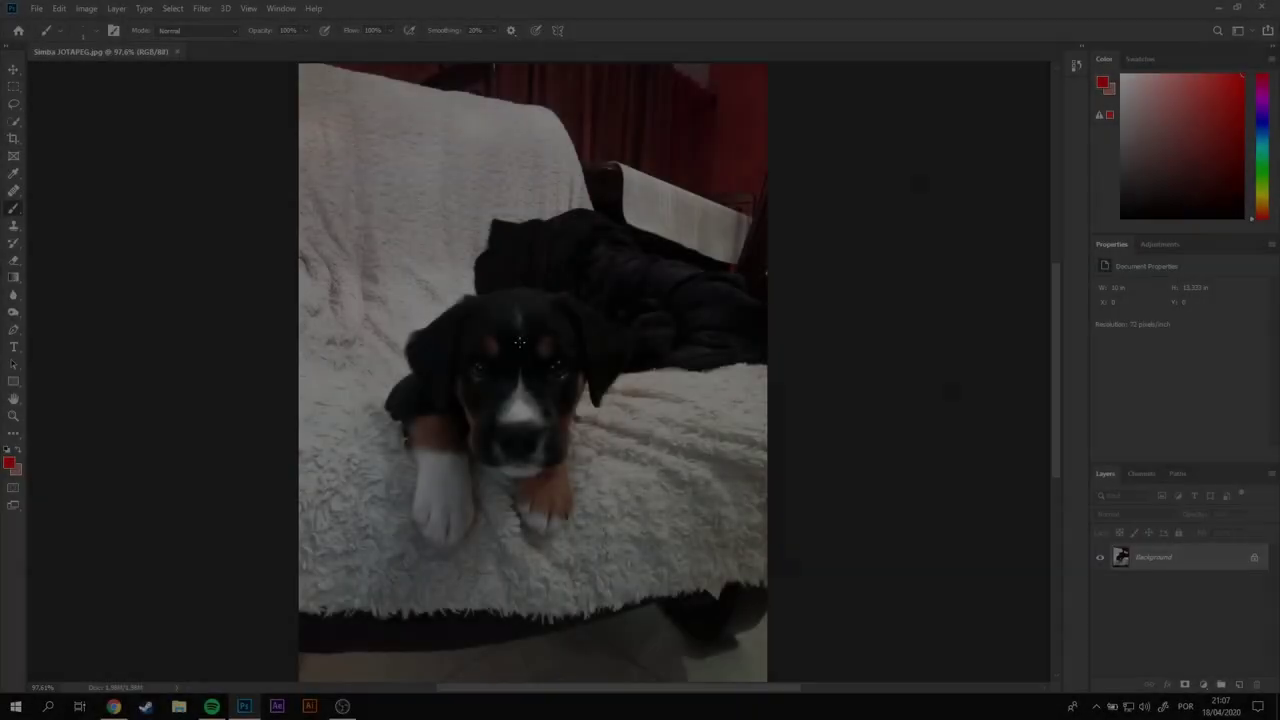
Step: Brush a Quick Selection over the black jacket behind the puppy
scroll(990, 285, up, 5)
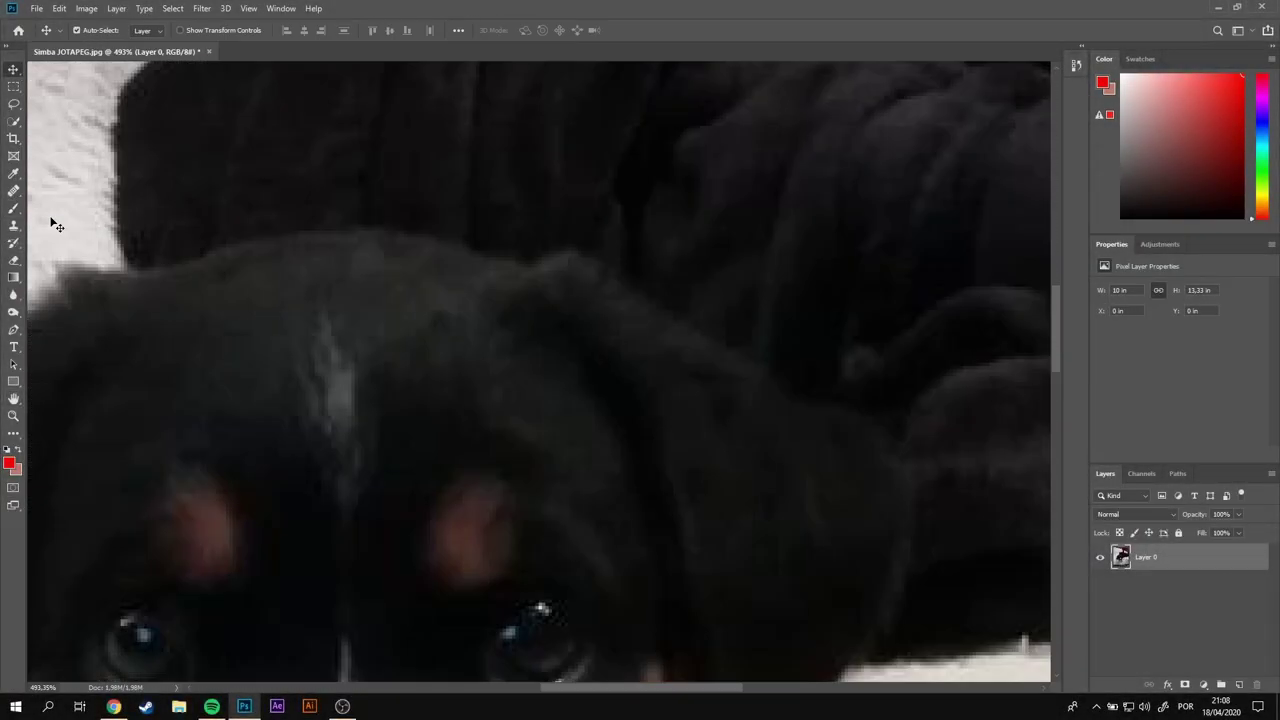
scroll(684, 310, down, 5)
scroll(790, 263, up, 5)
click(14, 121)
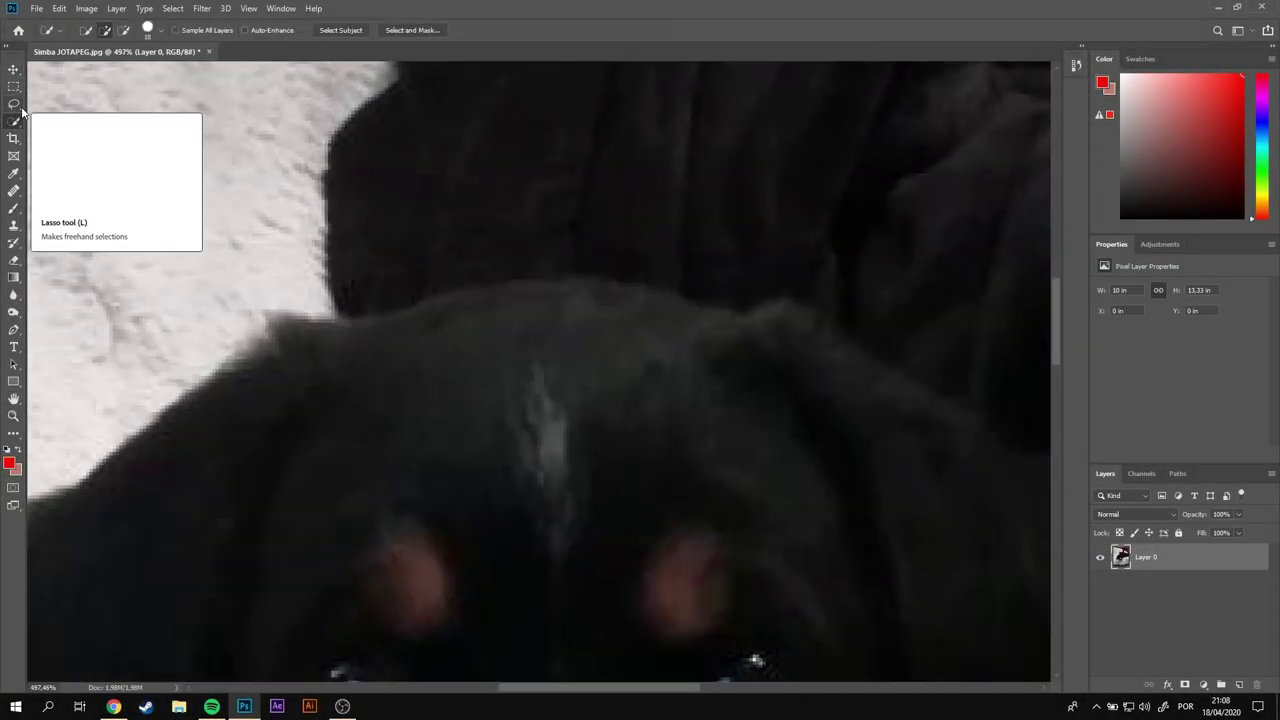
scroll(454, 219, down, 2)
drag(717, 291, 968, 374)
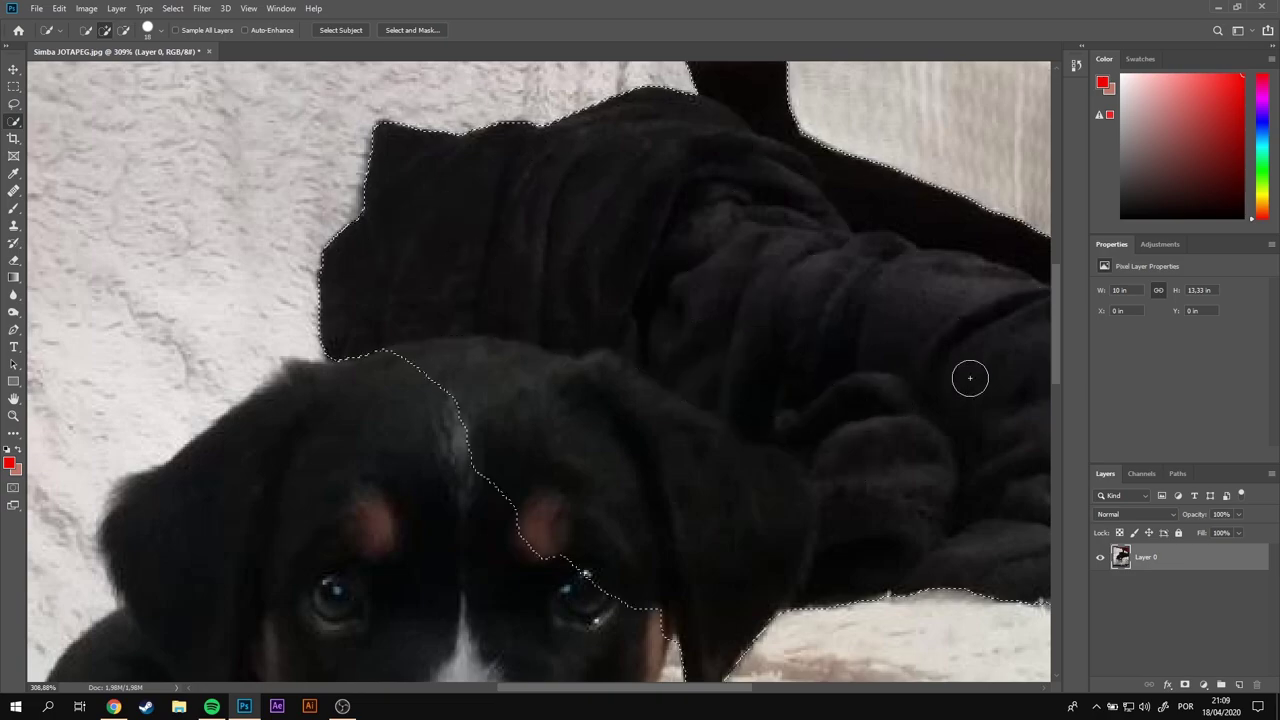
Step: Zoom in to refine the selection edge, keeping the puppy's head outside it
scroll(800, 350, down, 2)
scroll(687, 379, up, 2)
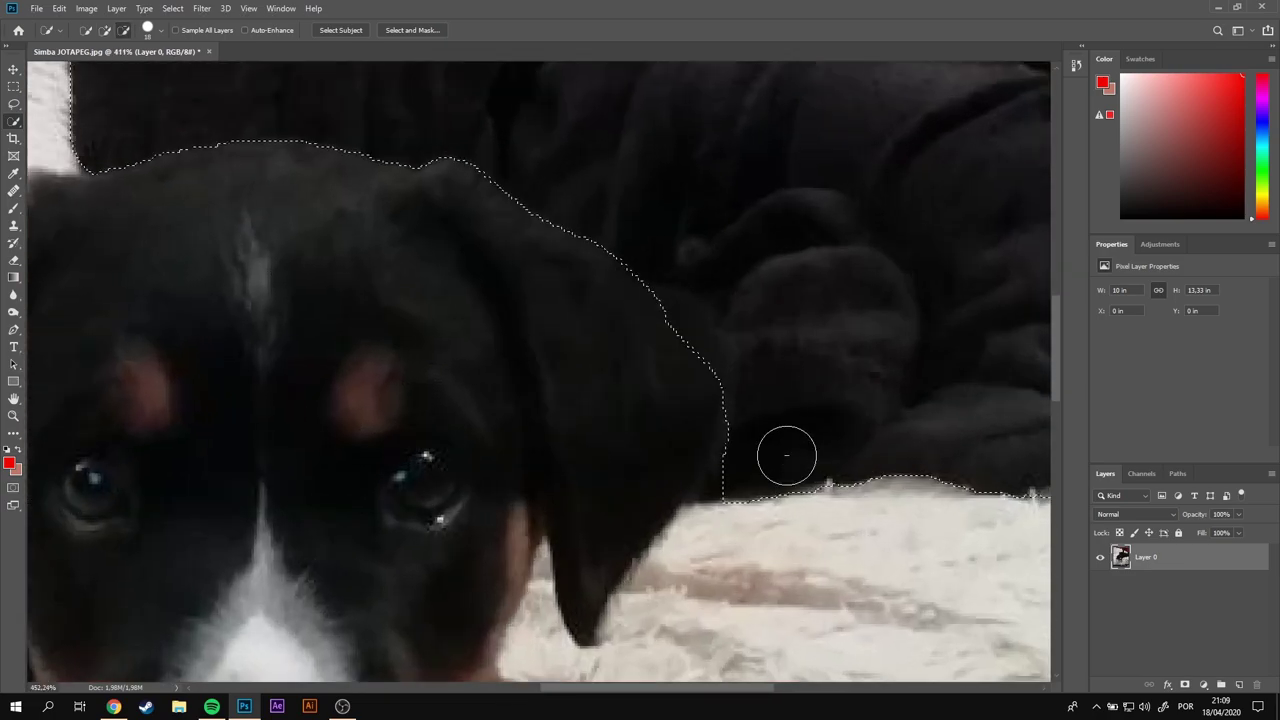
scroll(671, 263, up, 1)
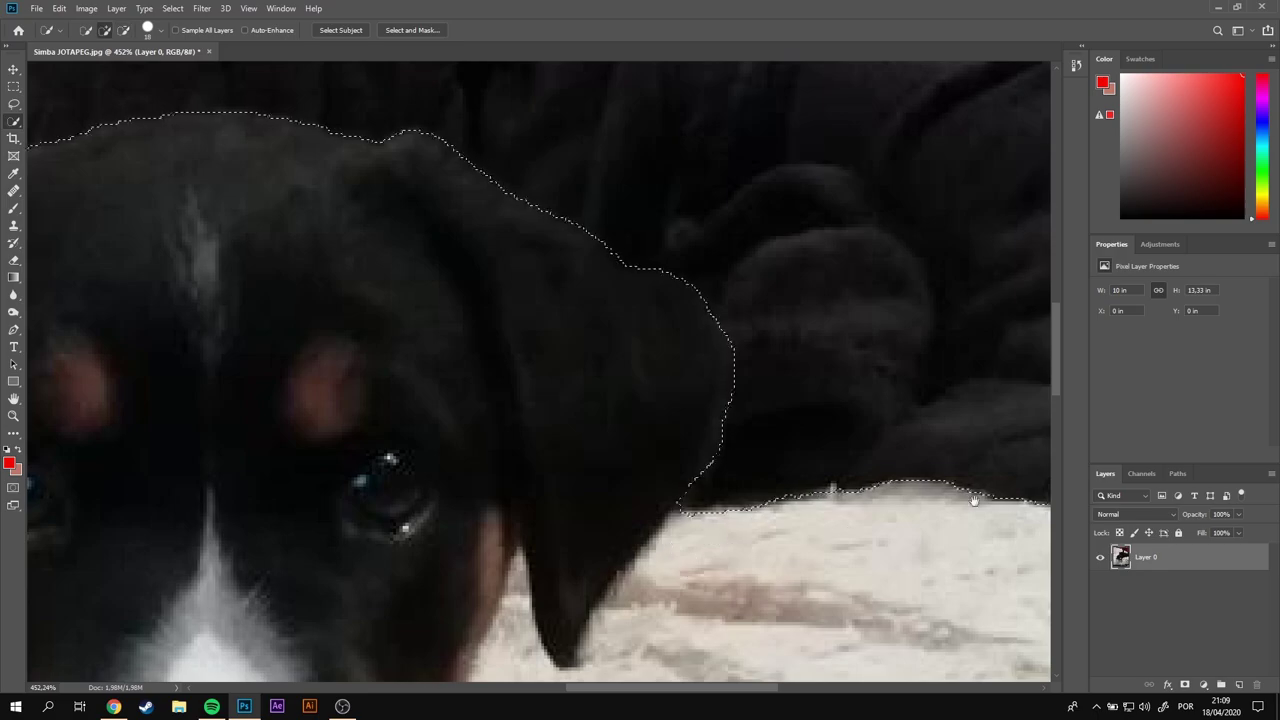
scroll(623, 369, up, 5)
scroll(434, 337, up, 5)
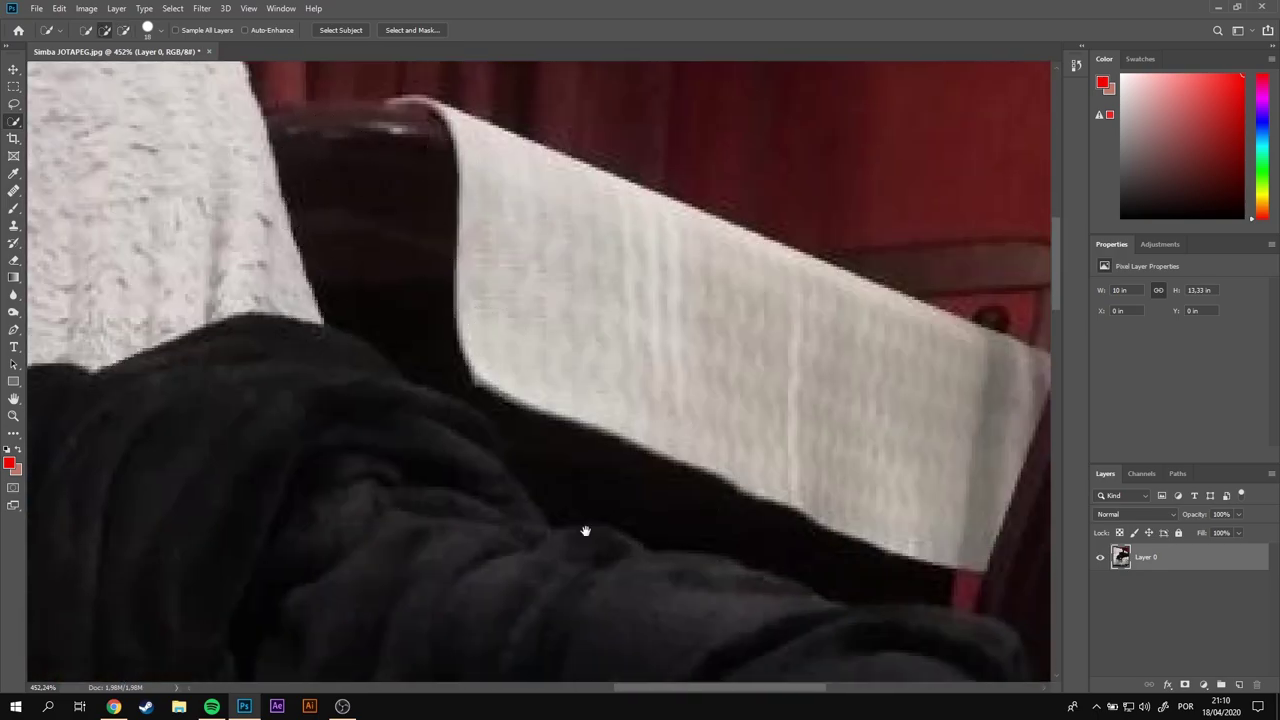
scroll(503, 257, down, 2)
scroll(543, 257, down, 1)
scroll(296, 433, down, 1)
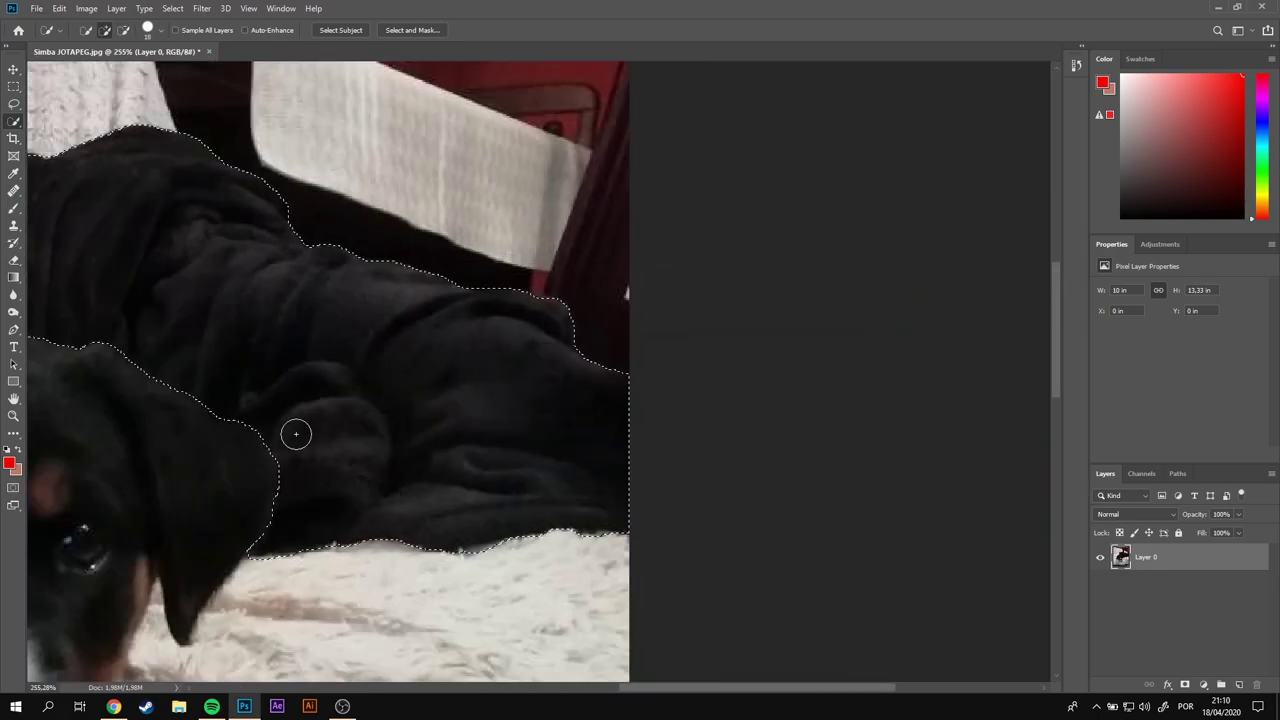
scroll(766, 500, up, 1)
scroll(404, 258, up, 2)
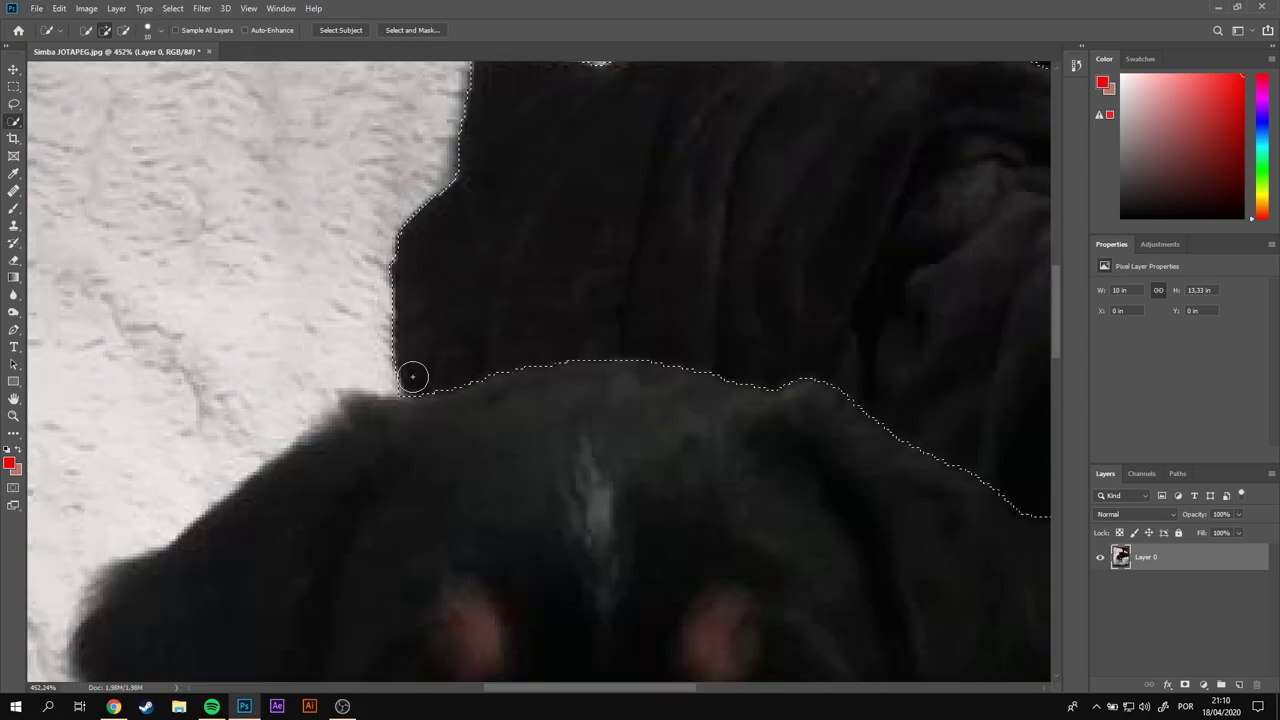
click(412, 30)
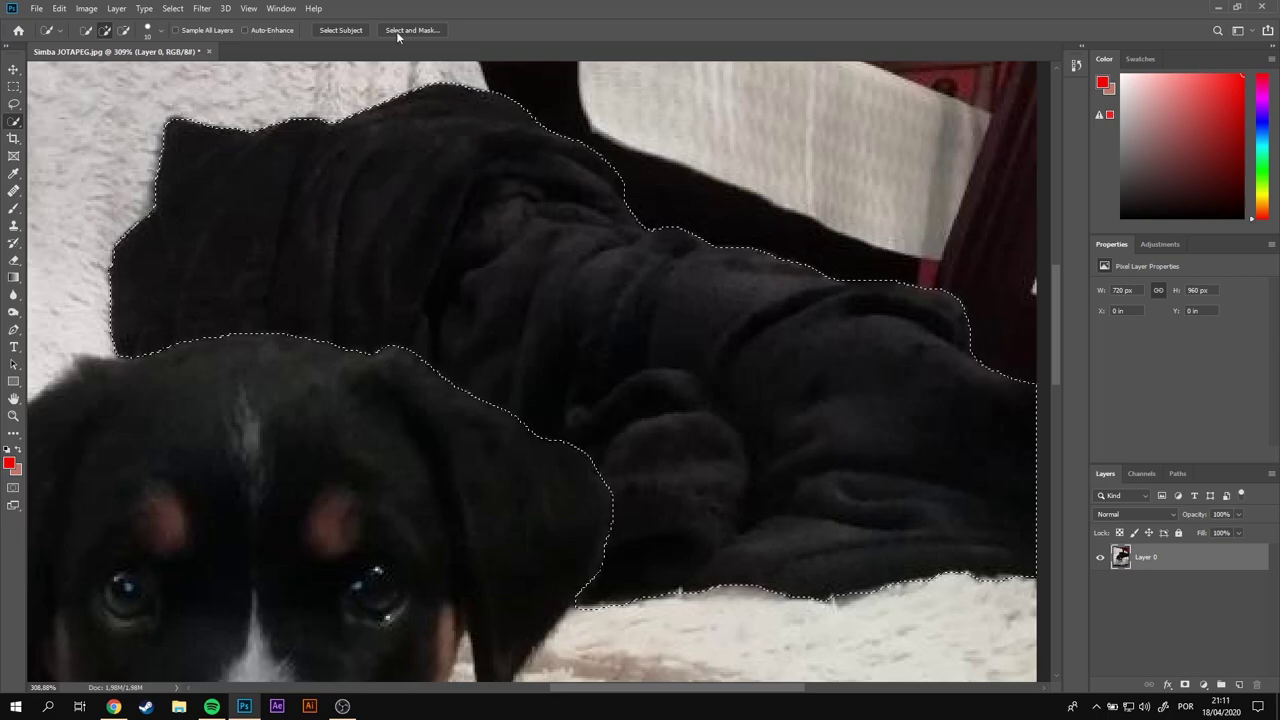
Step: Output the jacket selection from Select and Mask to a new layer with mask
click(398, 31)
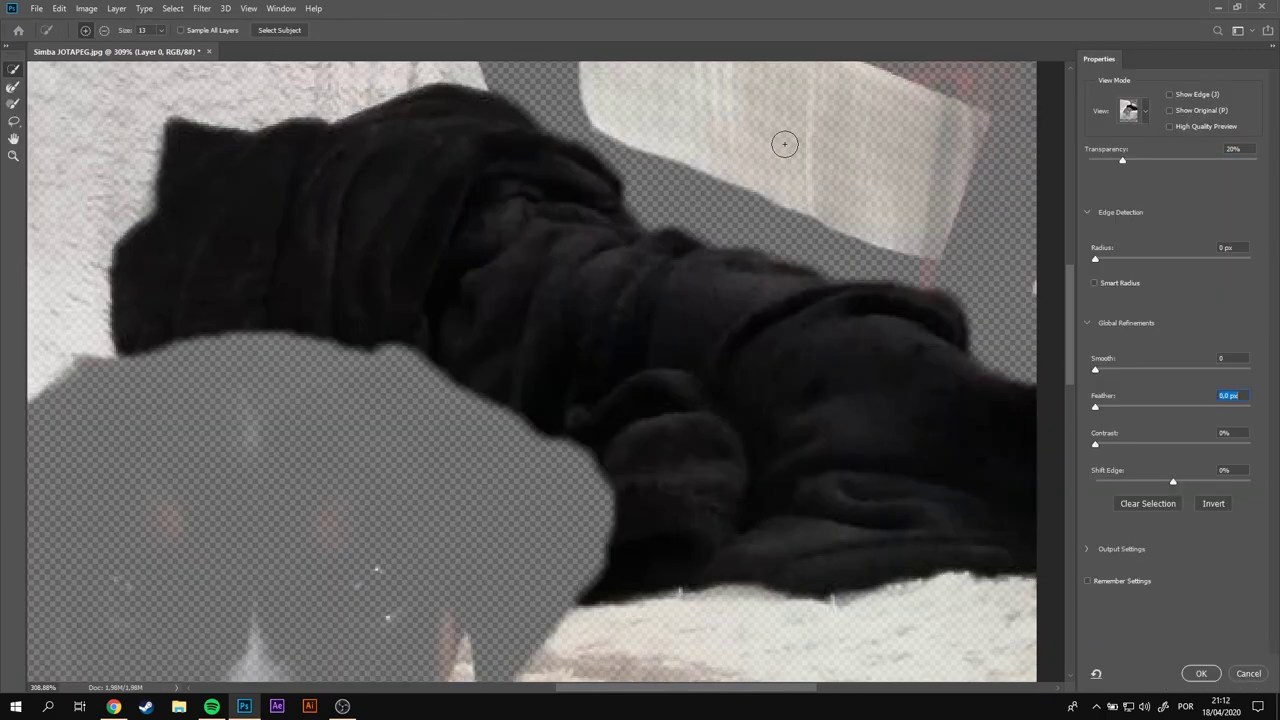
click(1201, 673)
click(1100, 585)
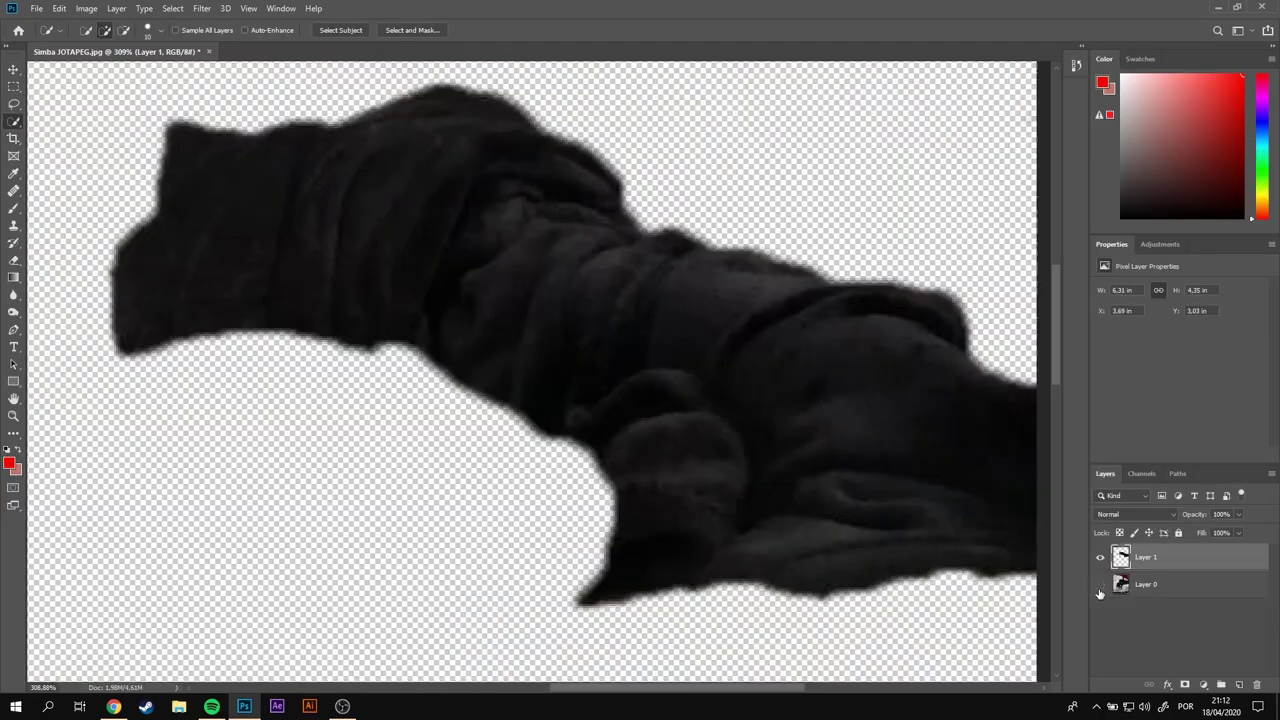
Step: Hide Layer 1 to reveal the transparent hole left in Layer 0
scroll(386, 331, down, 2)
click(1100, 557)
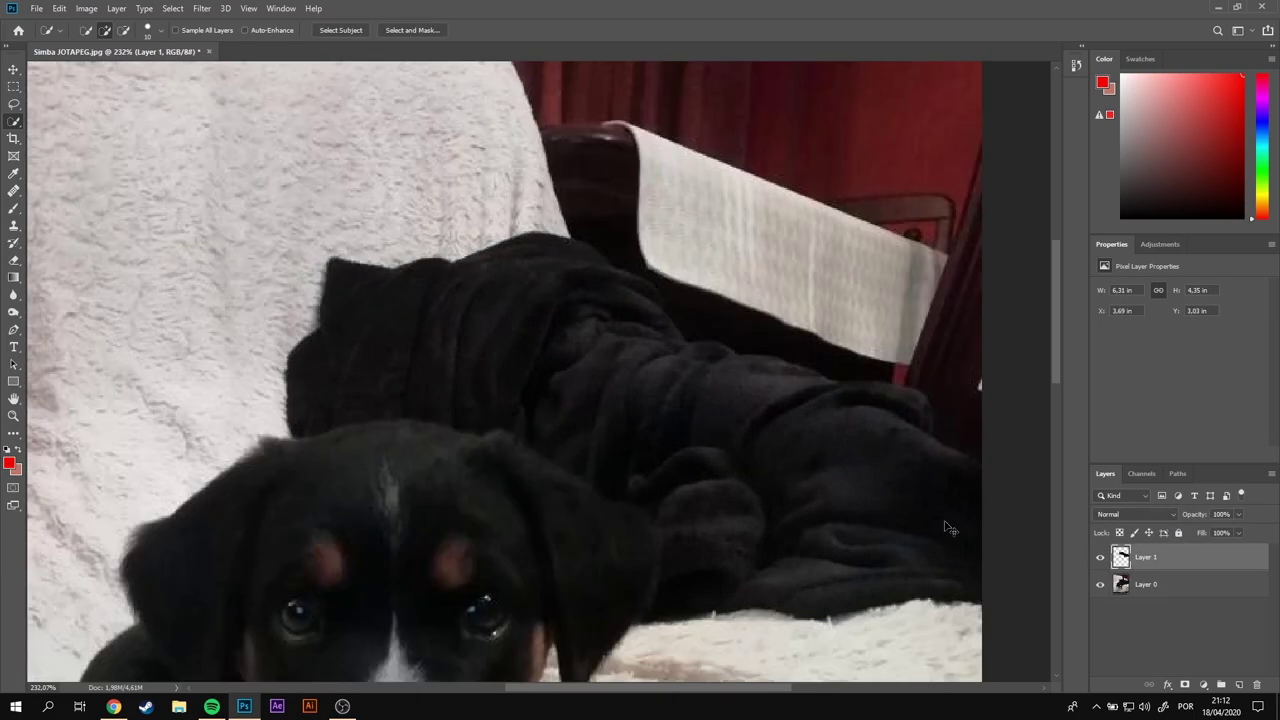
click(1100, 584)
click(1100, 584)
scroll(171, 337, down, 2)
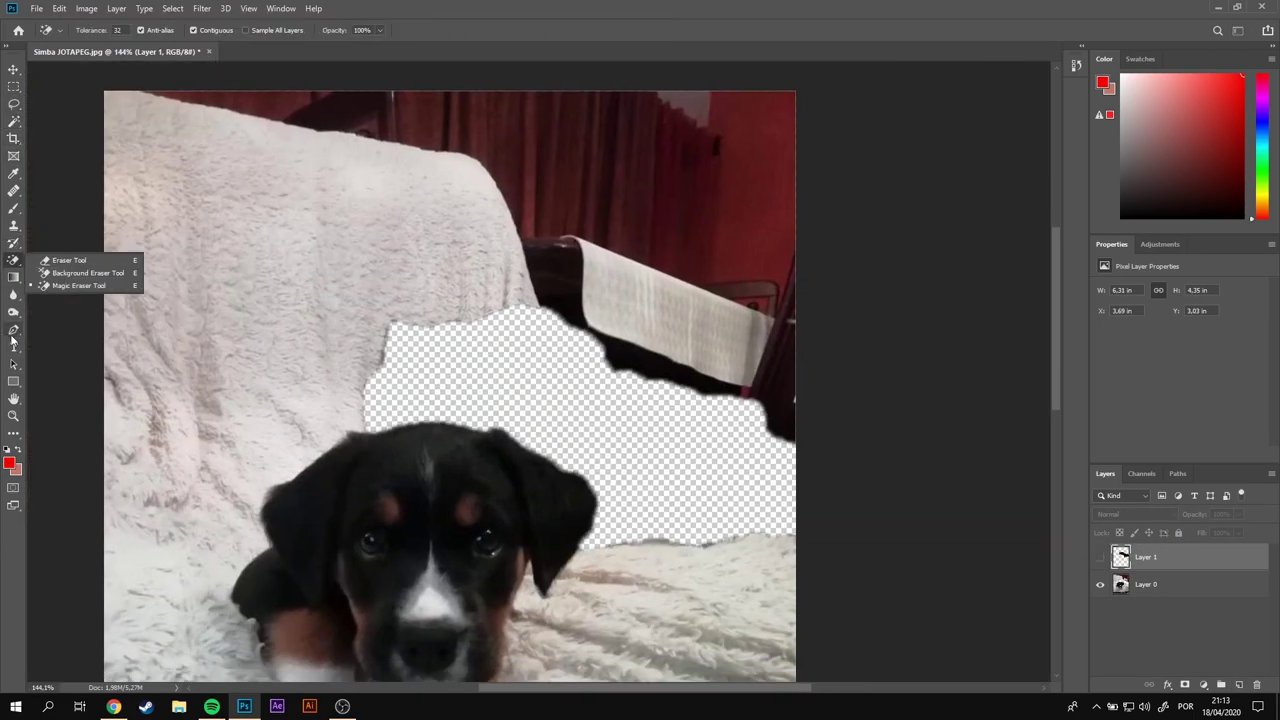
Step: Heal a spot on the blanket with a smaller Healing Brush
right_click(13, 190)
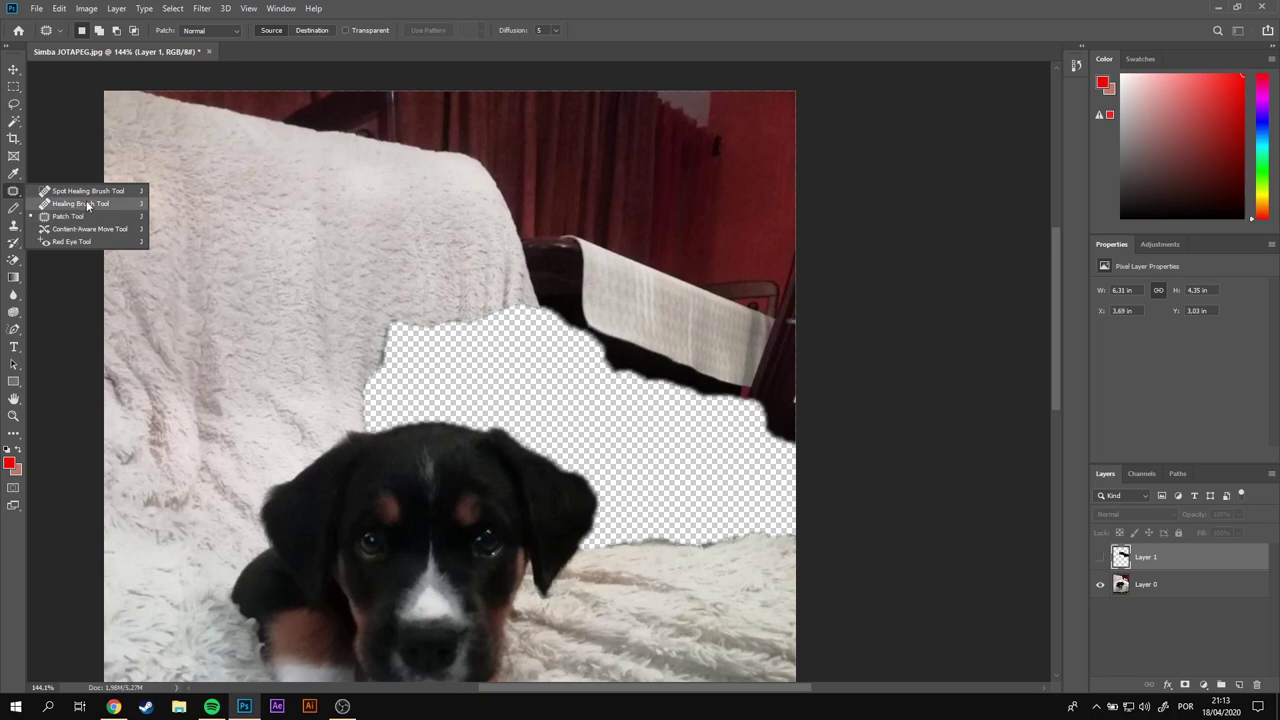
click(87, 205)
key(alt+bracketleft)
drag(415, 323, 517, 408)
Step: Copy a rectangle of blanket texture to a new layer and move it over the hole
key(m)
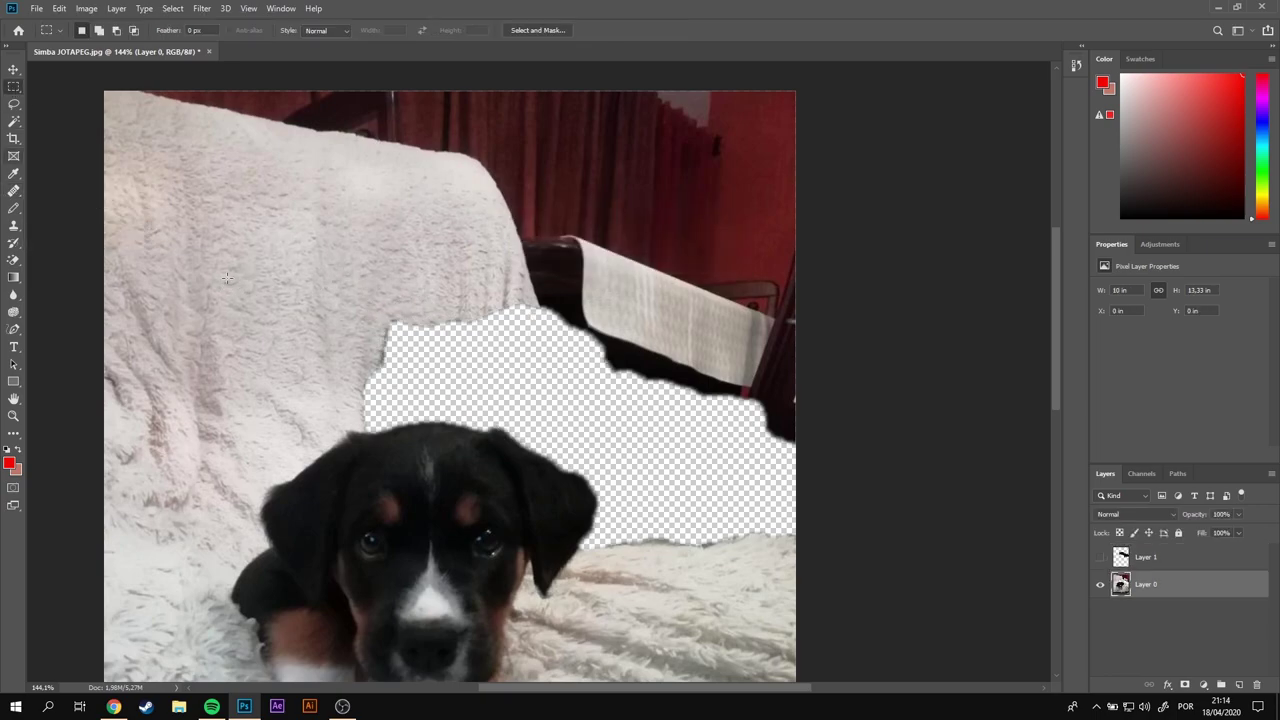
scroll(393, 215, up, 3)
scroll(366, 222, down, 3)
drag(169, 107, 461, 262)
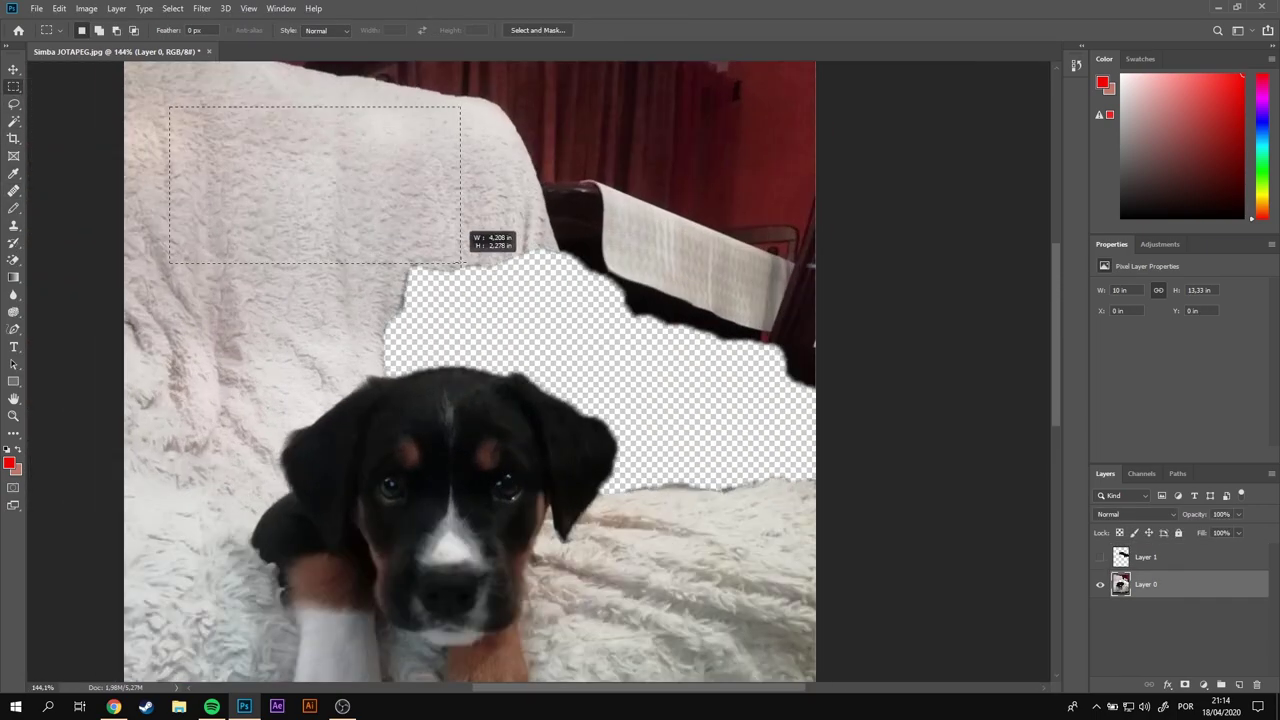
drag(160, 157, 161, 158)
key(v)
key(ctrl+shift+alt+n)
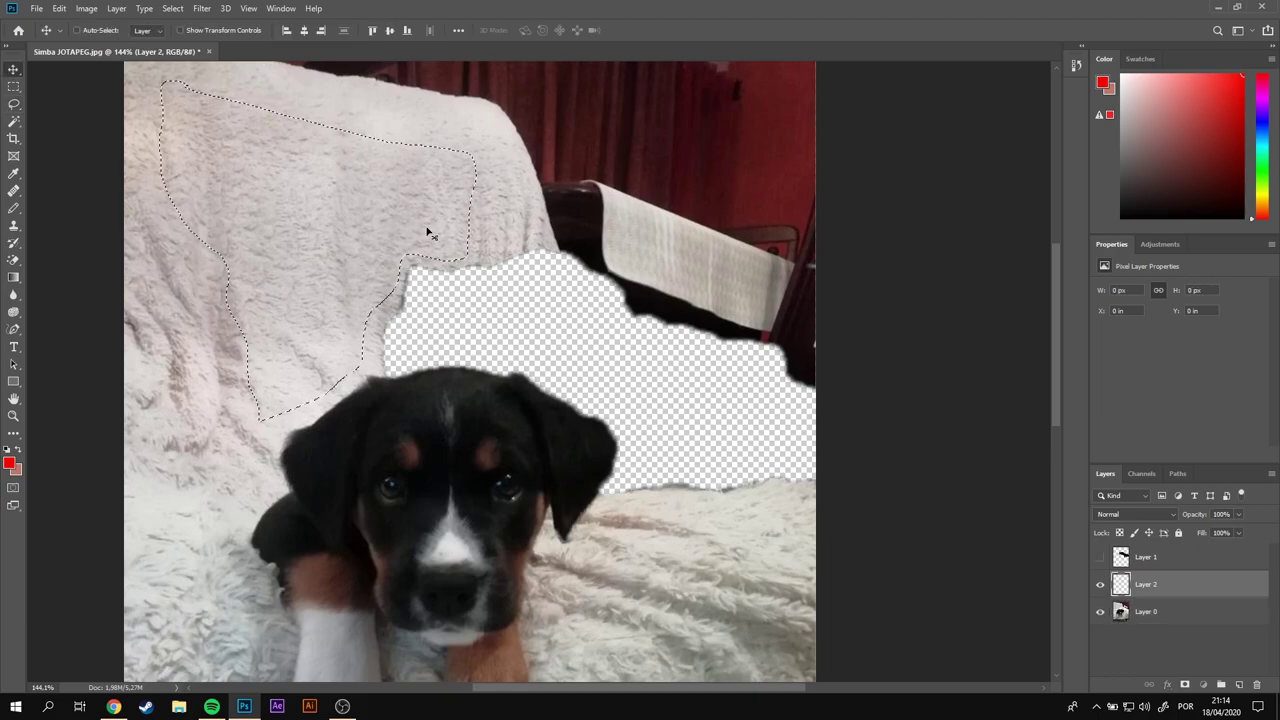
mouse_move(503, 274)
mouse_down()
mouse_move(550, 344)
mouse_move(543, 357)
mouse_move(660, 377)
mouse_move(625, 402)
mouse_move(766, 417)
mouse_up()
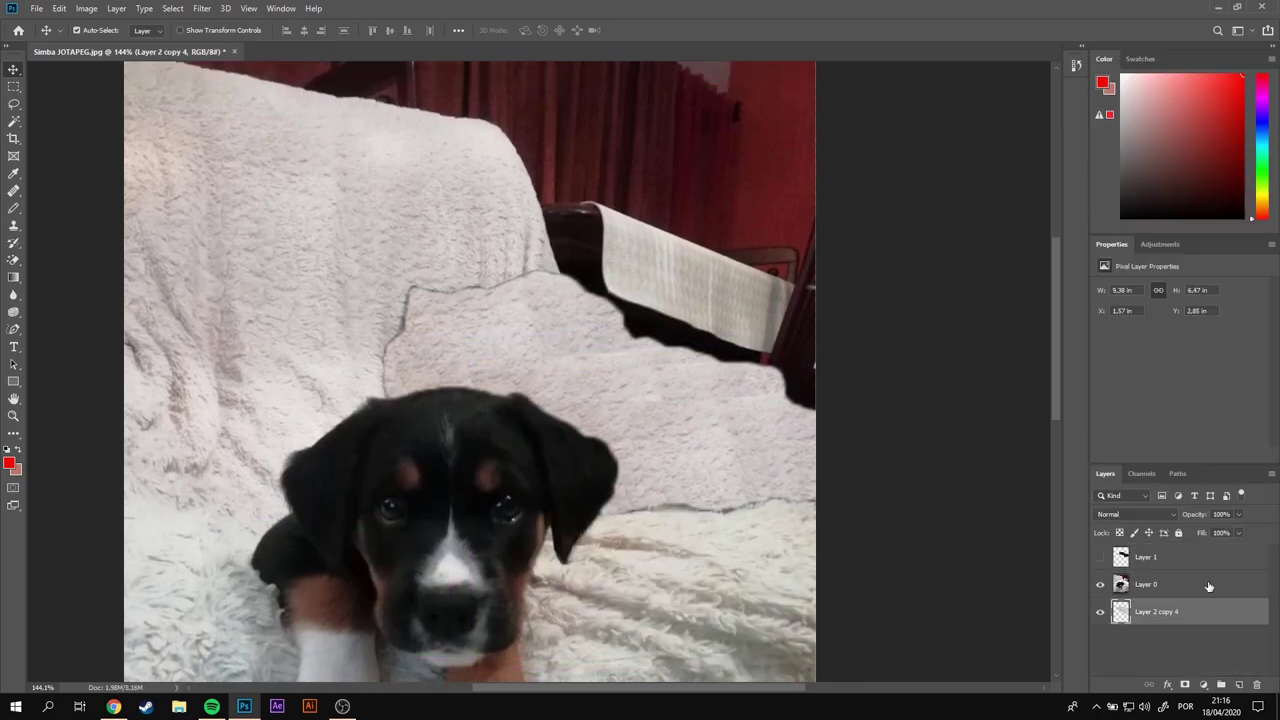
Step: Heal the patch seams on the photo layer with a much smaller Healing Brush
click(1150, 584)
click(13, 190)
right_click(13, 190)
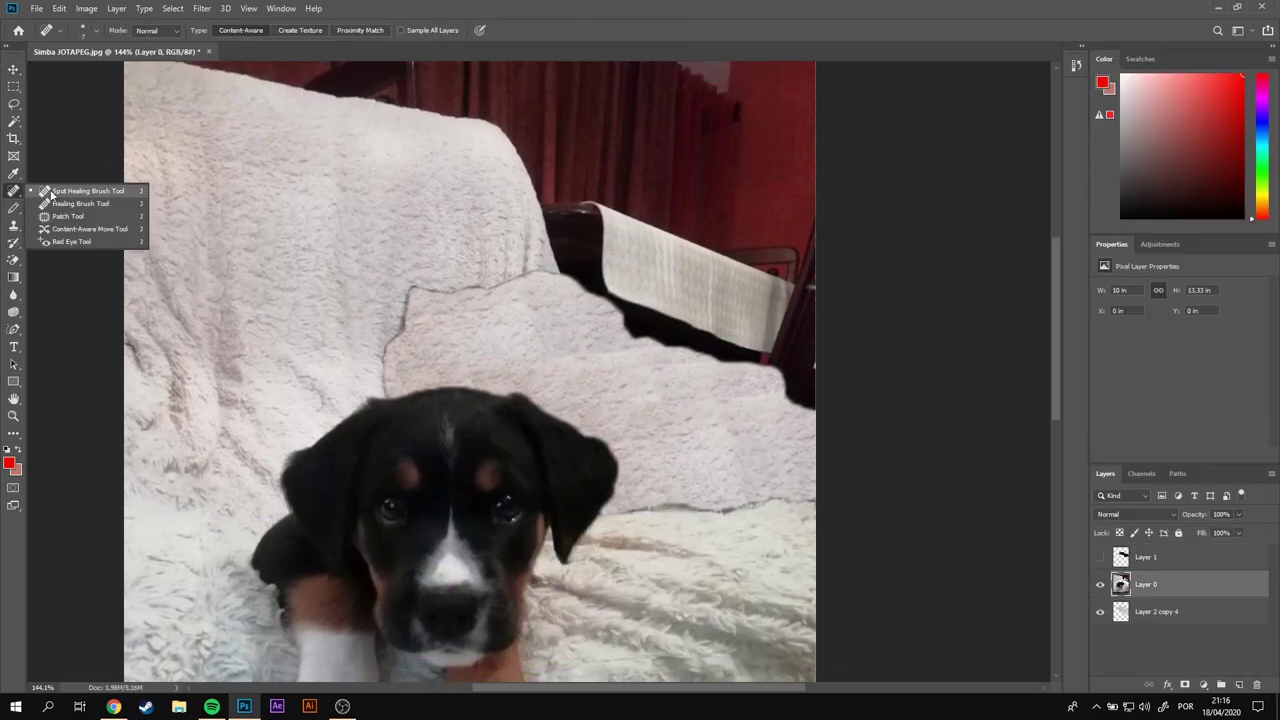
click(80, 203)
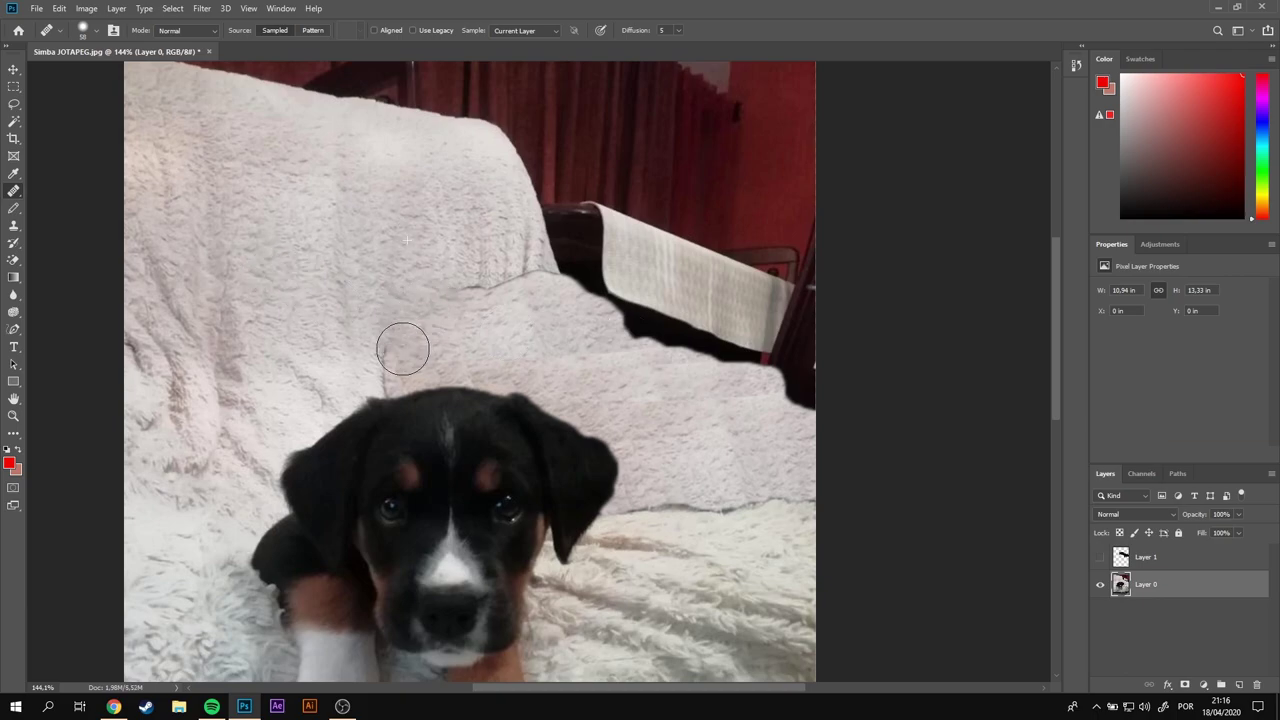
drag(403, 351, 336, 367)
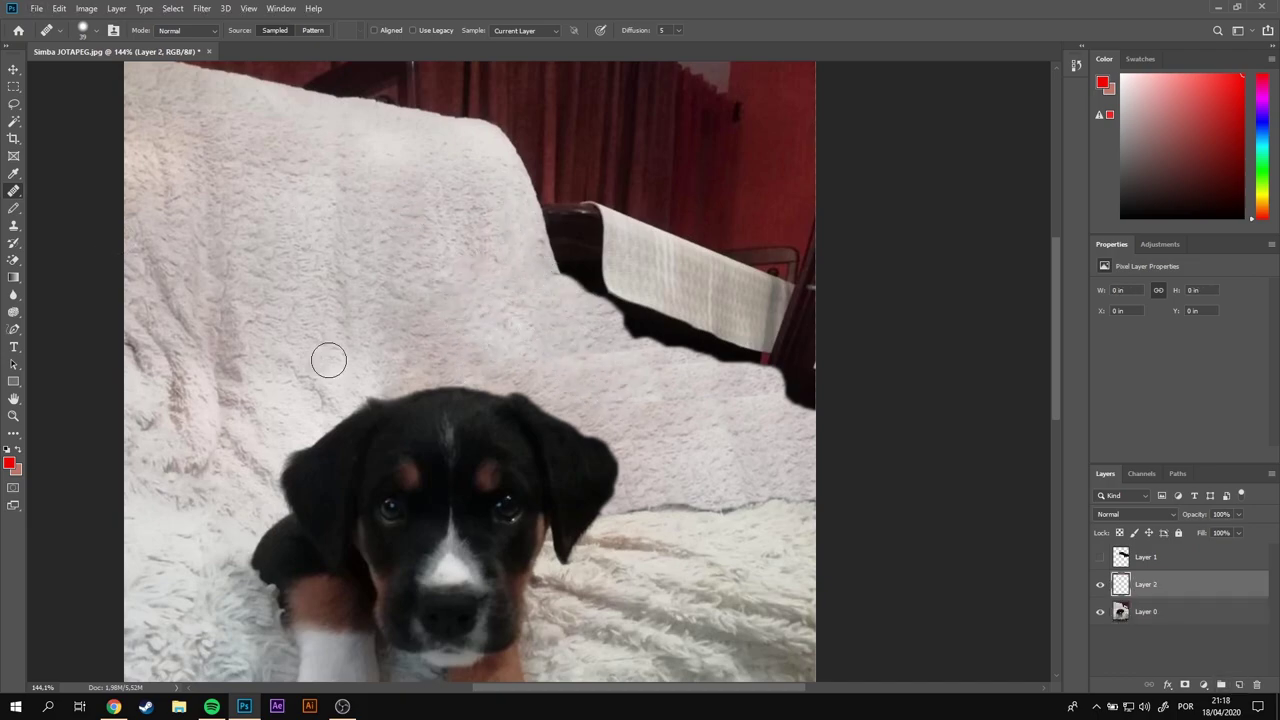
Step: Set the Brush Tool's foreground colour to bright green
click(14, 208)
click(9, 462)
click(552, 263)
key(Return)
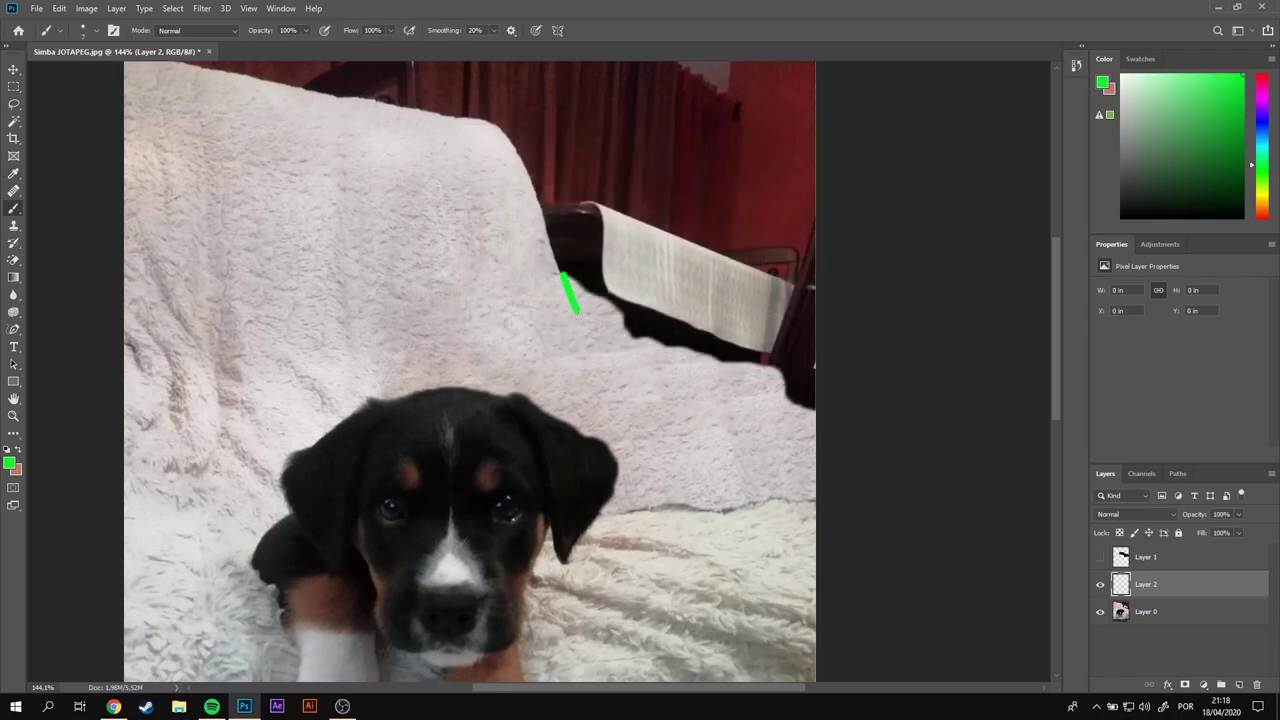
Step: Paint a green guide stroke along the blanket edge, then sample dark colour on Layer 0 for healing
drag(1238, 514, 1205, 535)
click(1146, 611)
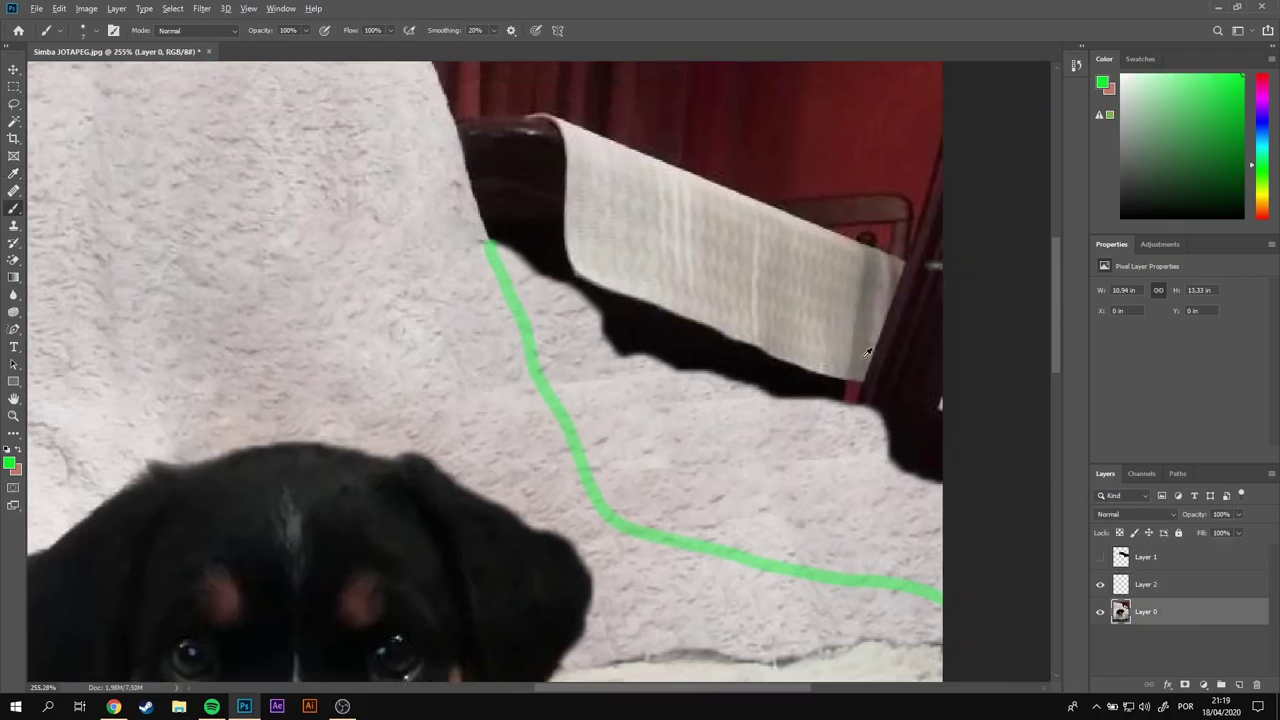
scroll(892, 363, up, 4)
alt+click(892, 363)
key(j)
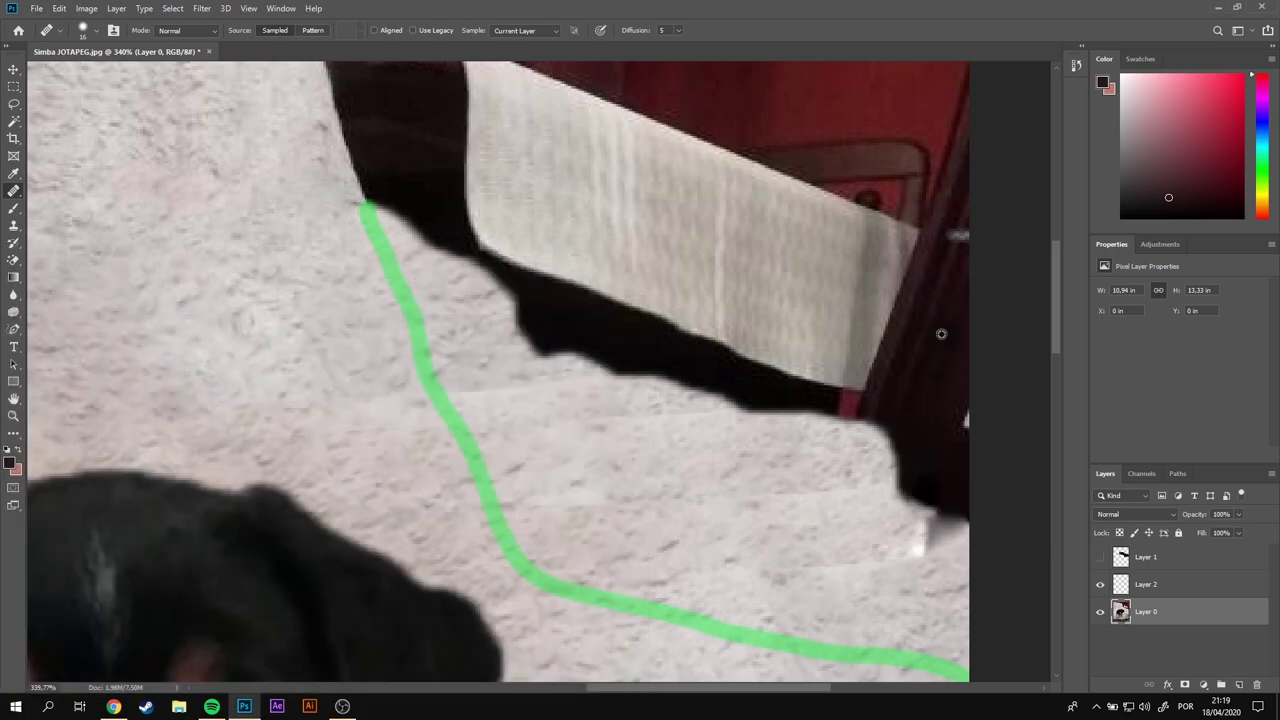
click(14, 104)
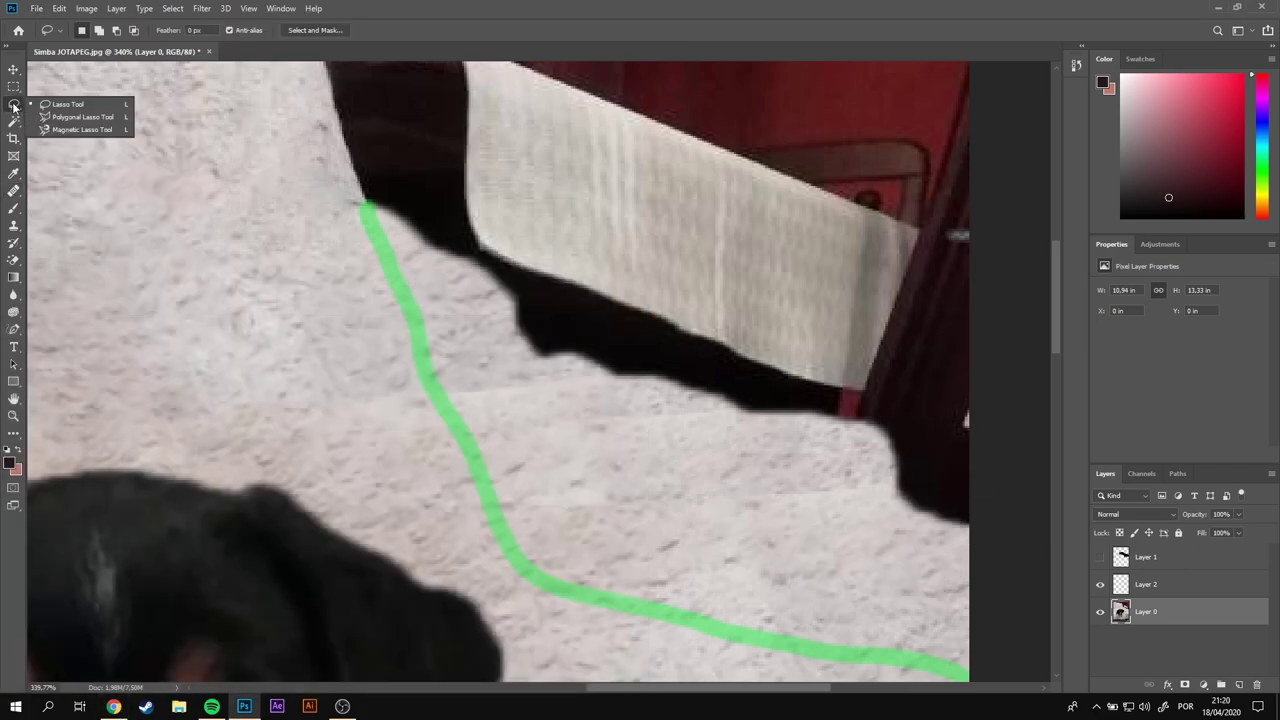
Step: Quick-select the dark chair-leg pixels
click(68, 104)
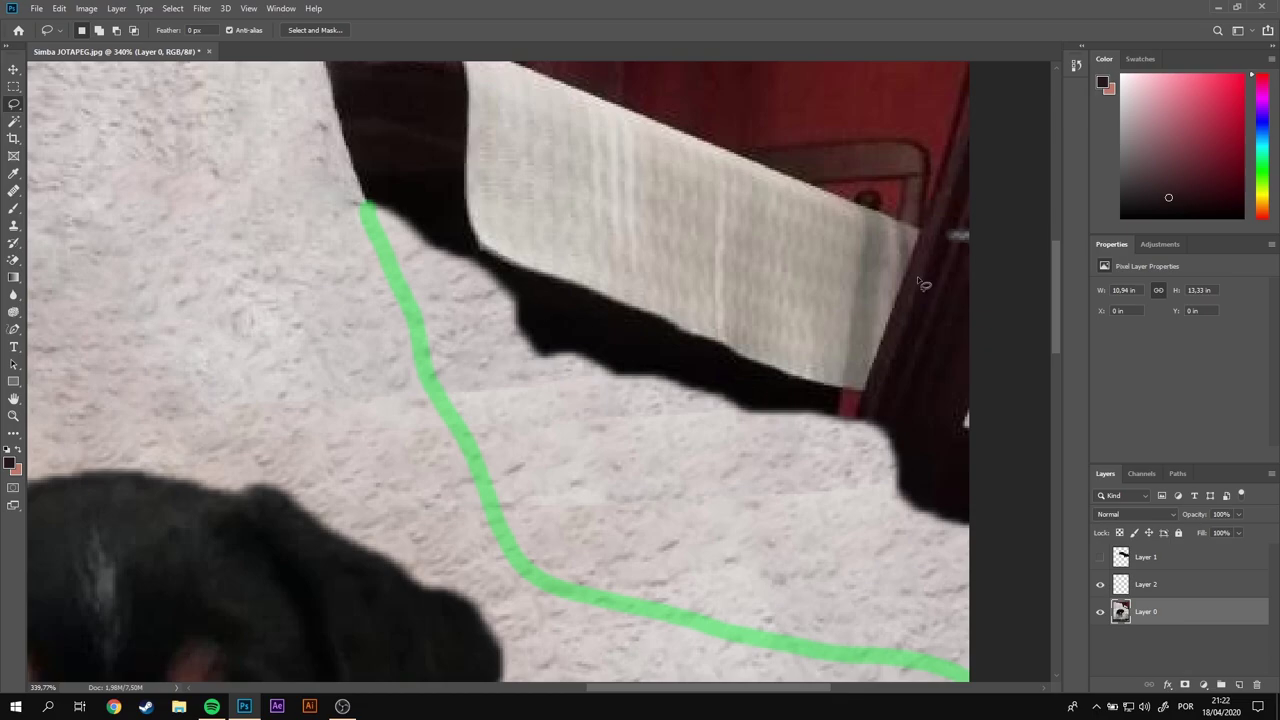
right_click(14, 121)
click(70, 117)
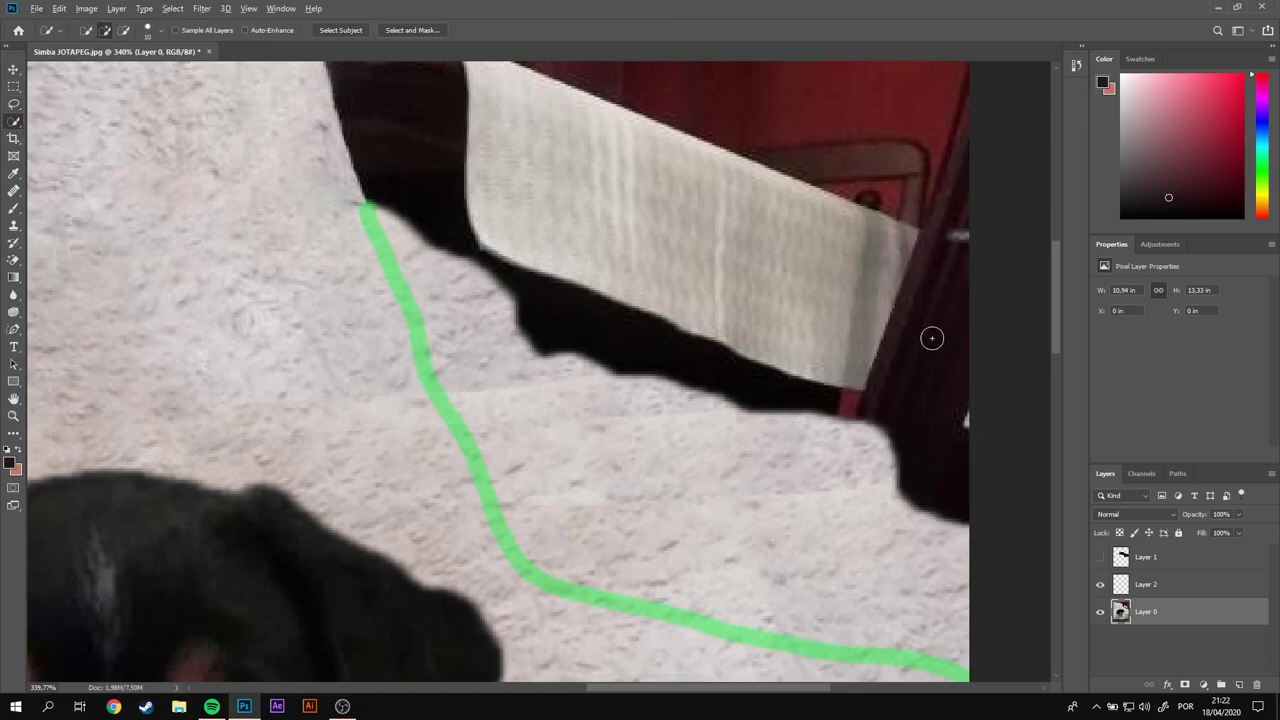
click(912, 332)
Step: Move copies of the chair-leg pixels over the right-hand part of the jacket
key(v)
mouse_move(1022, 393)
mouse_down()
mouse_move(957, 568)
mouse_move(857, 586)
mouse_up()
scroll(880, 486, down, 1)
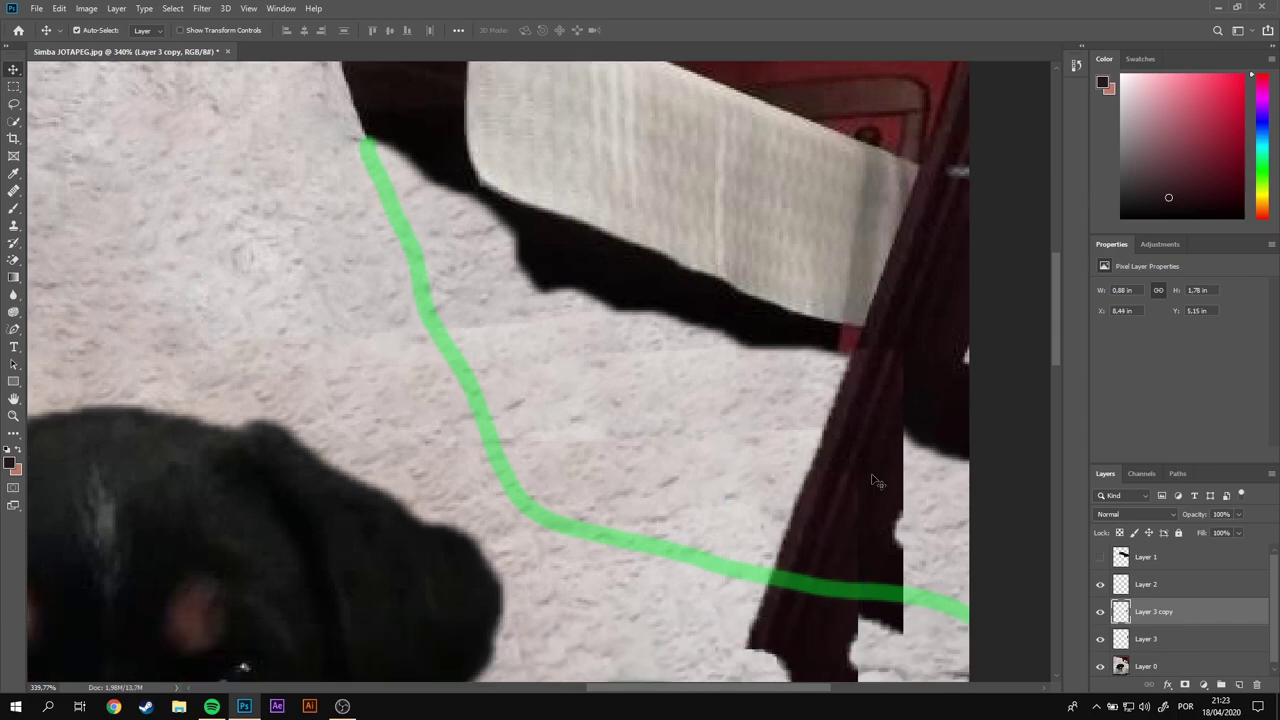
mouse_move(880, 486)
mouse_down()
mouse_move(793, 253)
mouse_move(668, 253)
mouse_up()
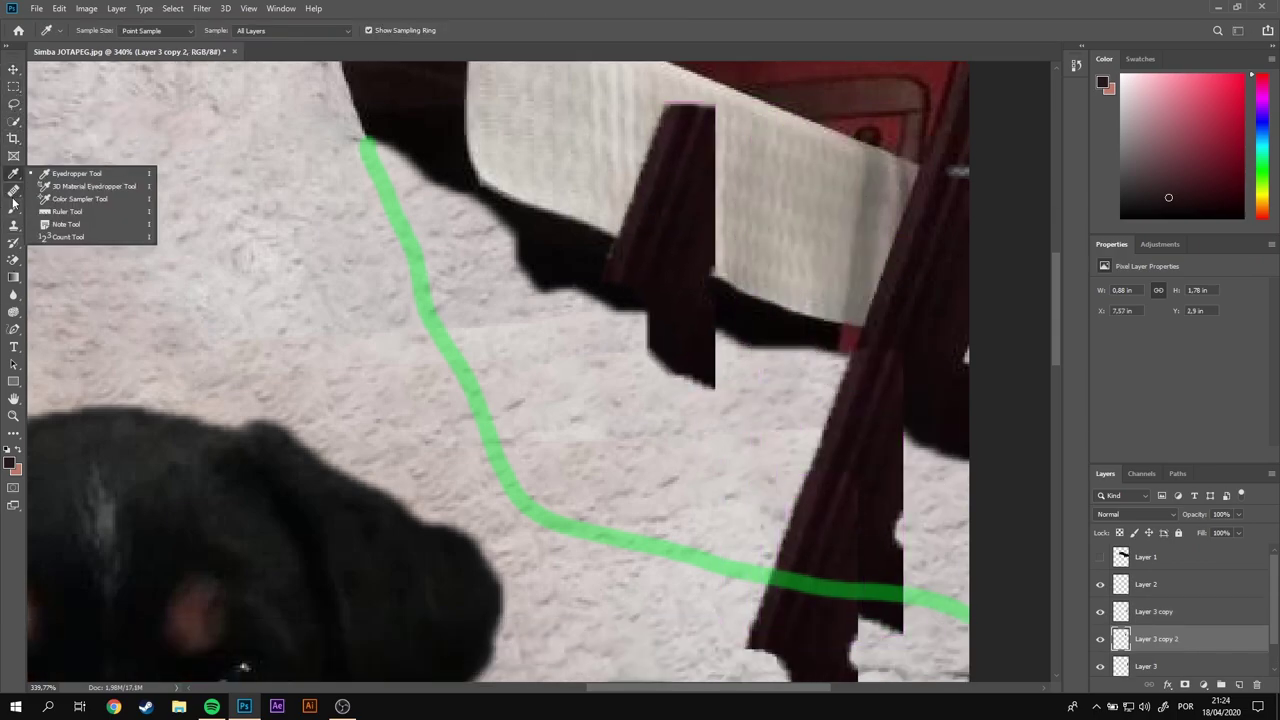
click(13, 280)
key(v)
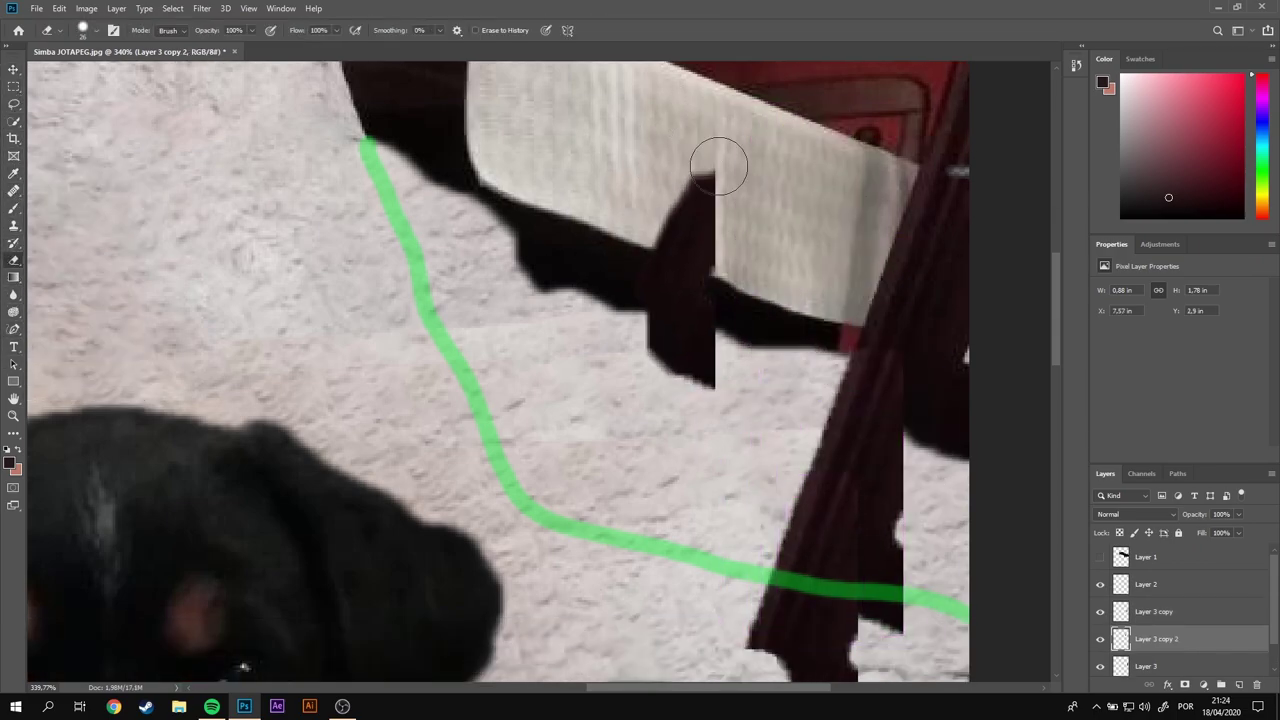
drag(723, 157, 955, 560)
Step: Merge the chair-leg patch layers and erase the overspill below the green guide
right_click(1184, 596)
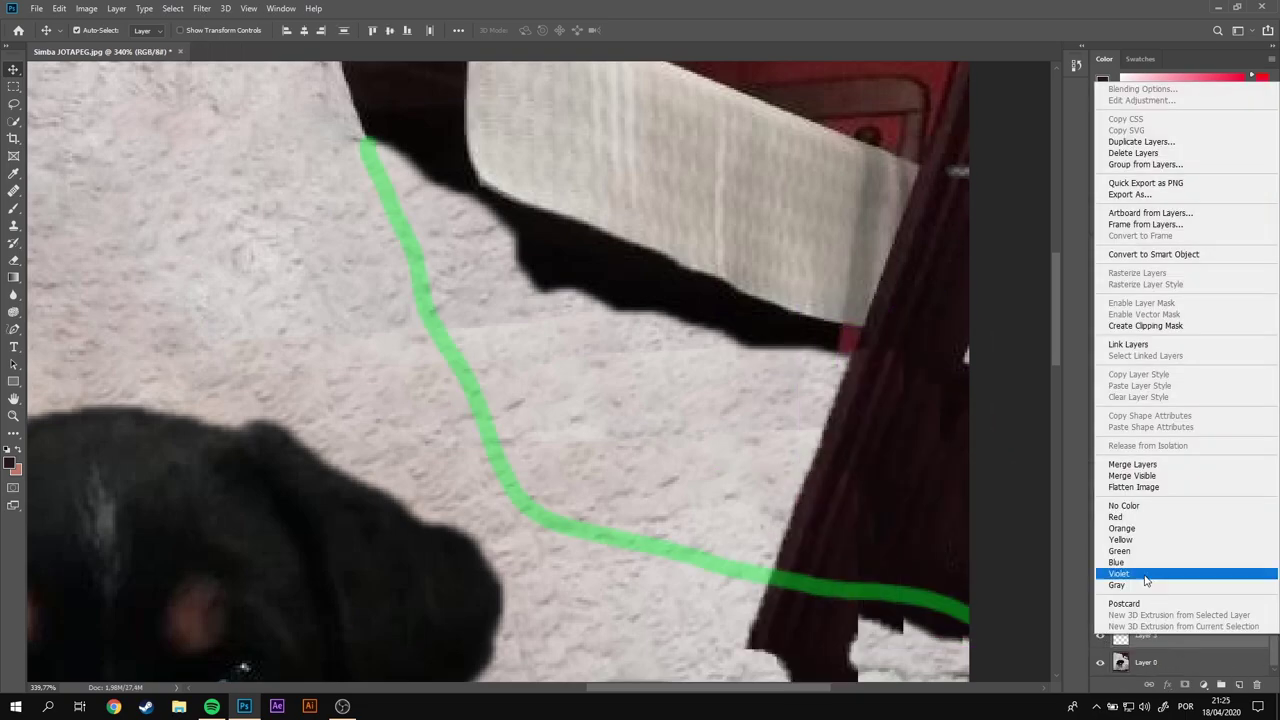
click(1160, 569)
key(ctrl+0)
scroll(945, 531, up, 5)
key(e)
drag(253, 373, 188, 243)
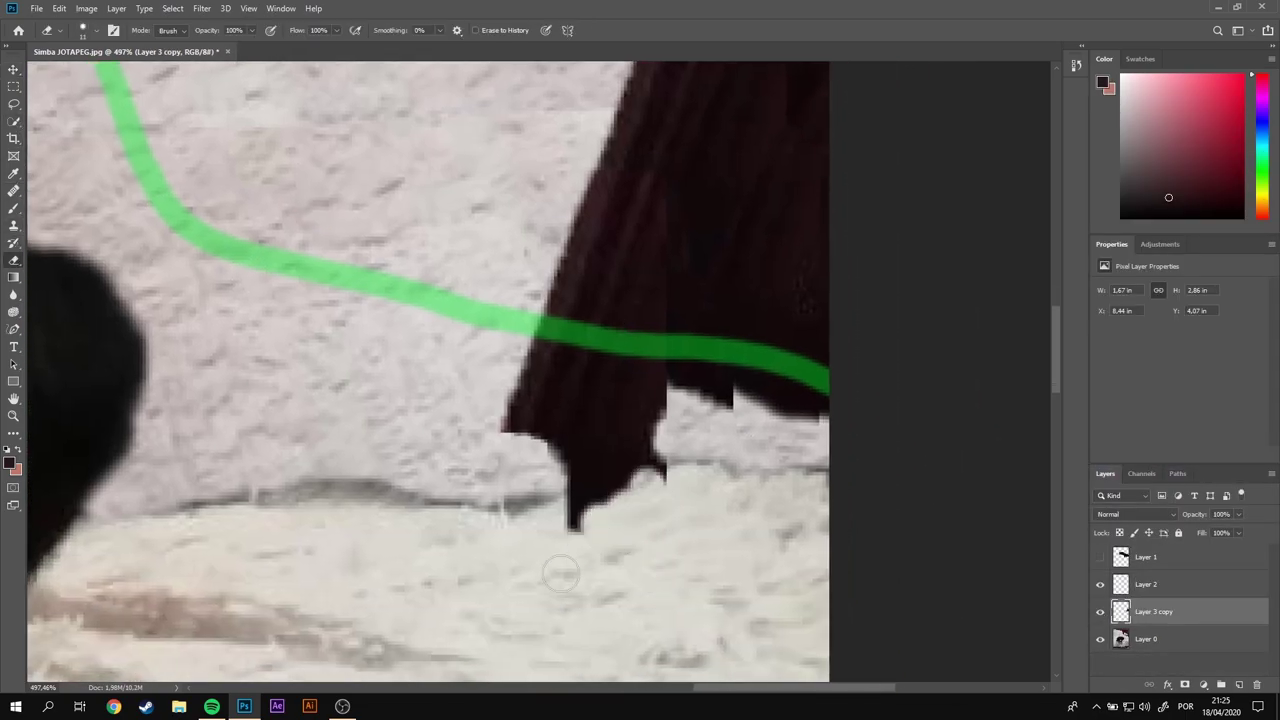
drag(500, 390, 812, 411)
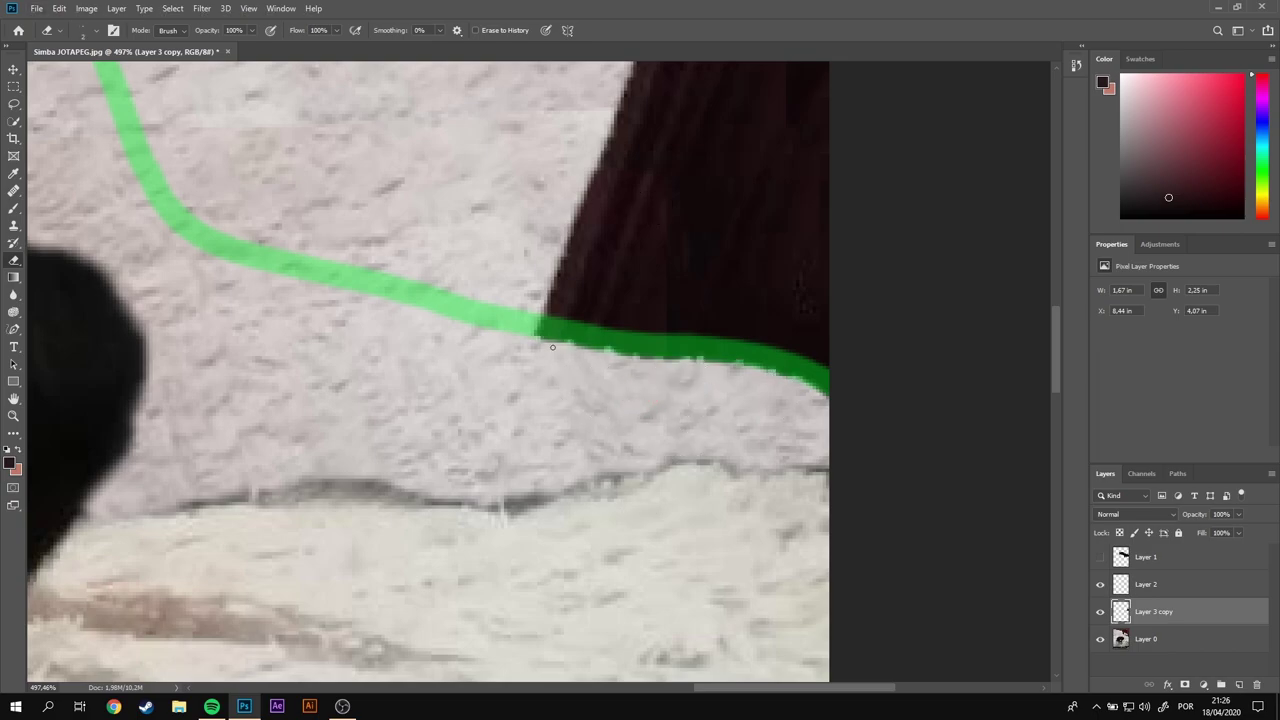
Step: Merge the photo into the chair-leg patch as Layer 3 copy, ready for healing
scroll(586, 346, down, 2)
right_click(1153, 611)
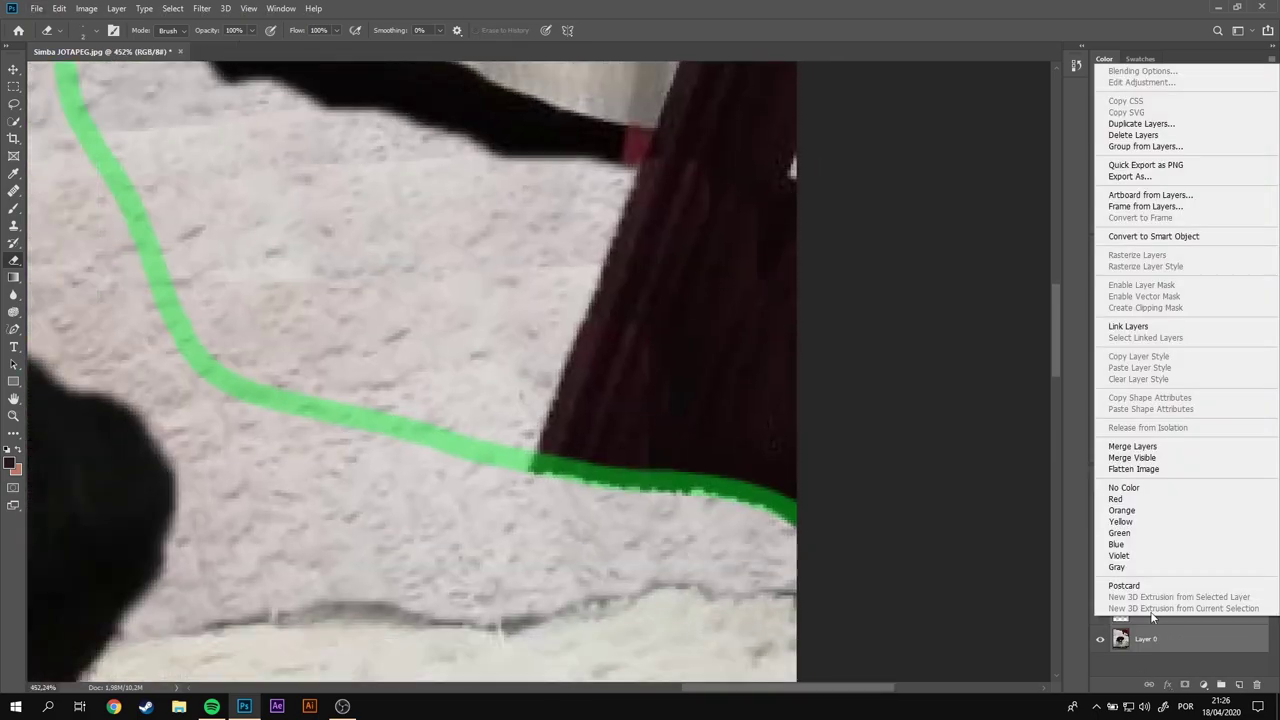
click(1115, 524)
key(j)
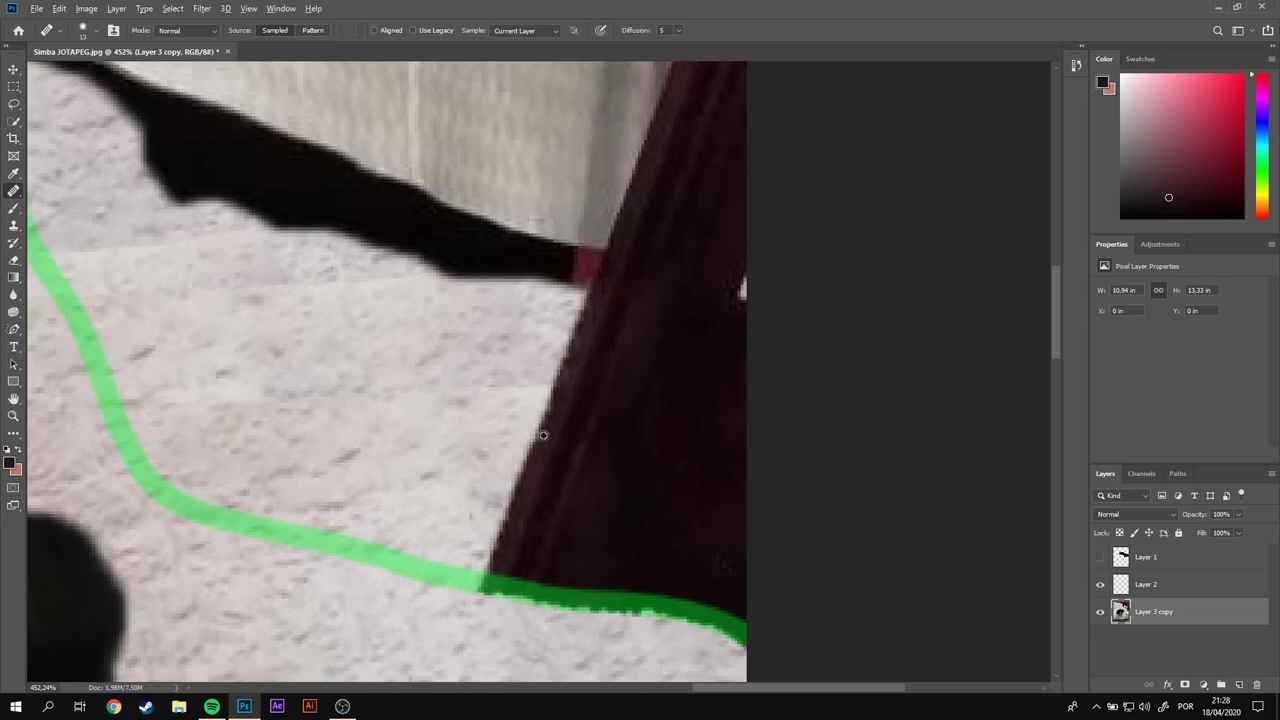
Step: Zoom around the chair-leg area, briefly trying the Rectangular Marquee and Healing tools
scroll(564, 388, down, 3)
scroll(651, 363, up, 3)
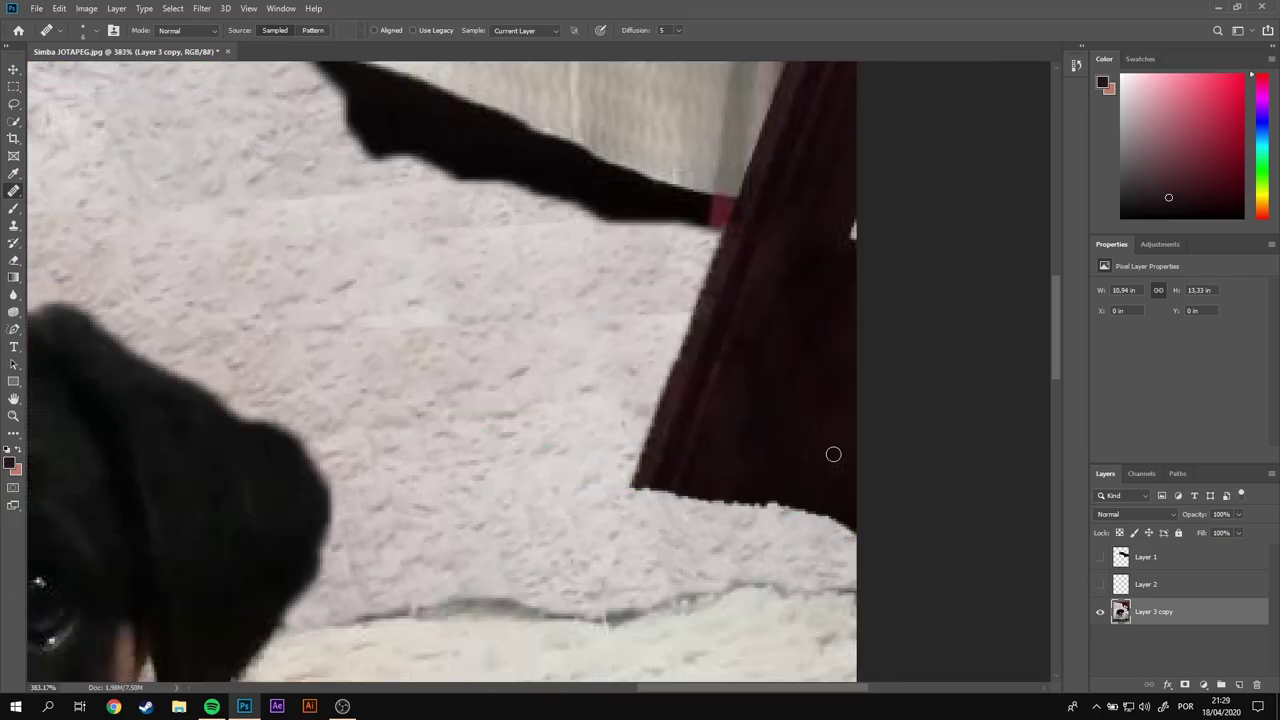
scroll(775, 277, down, 3)
scroll(760, 249, up, 3)
key(m)
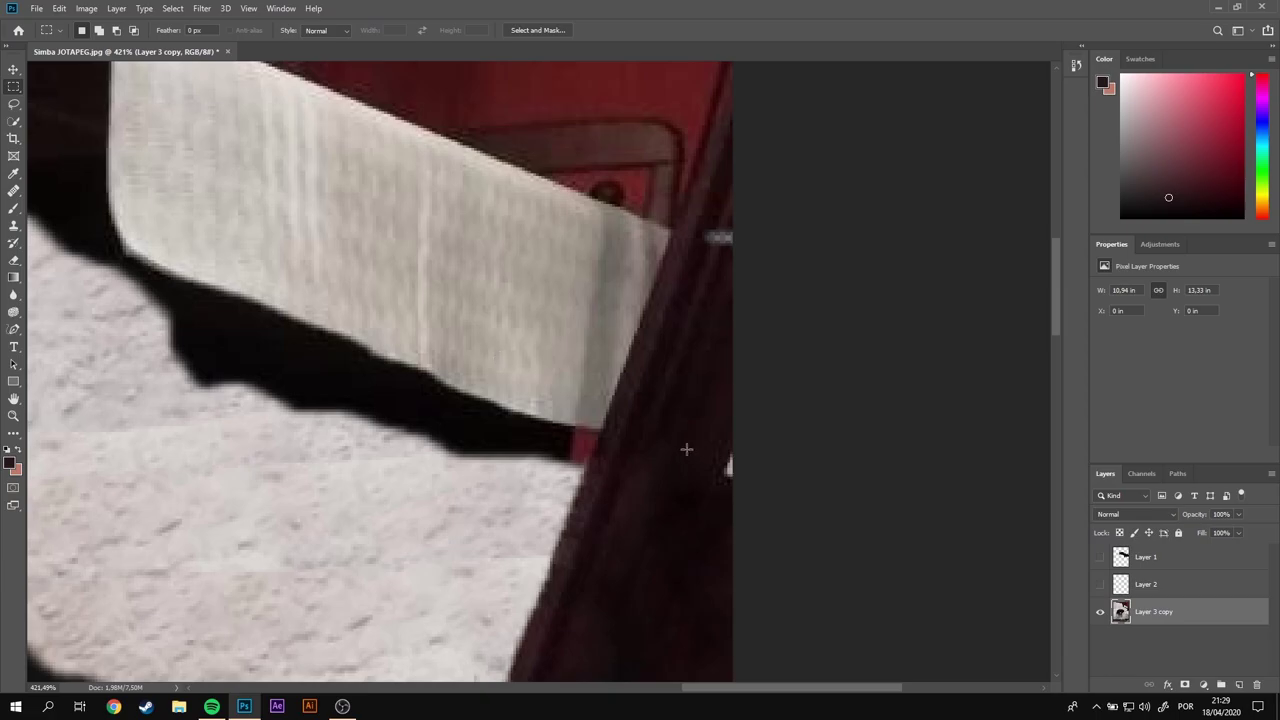
key(j)
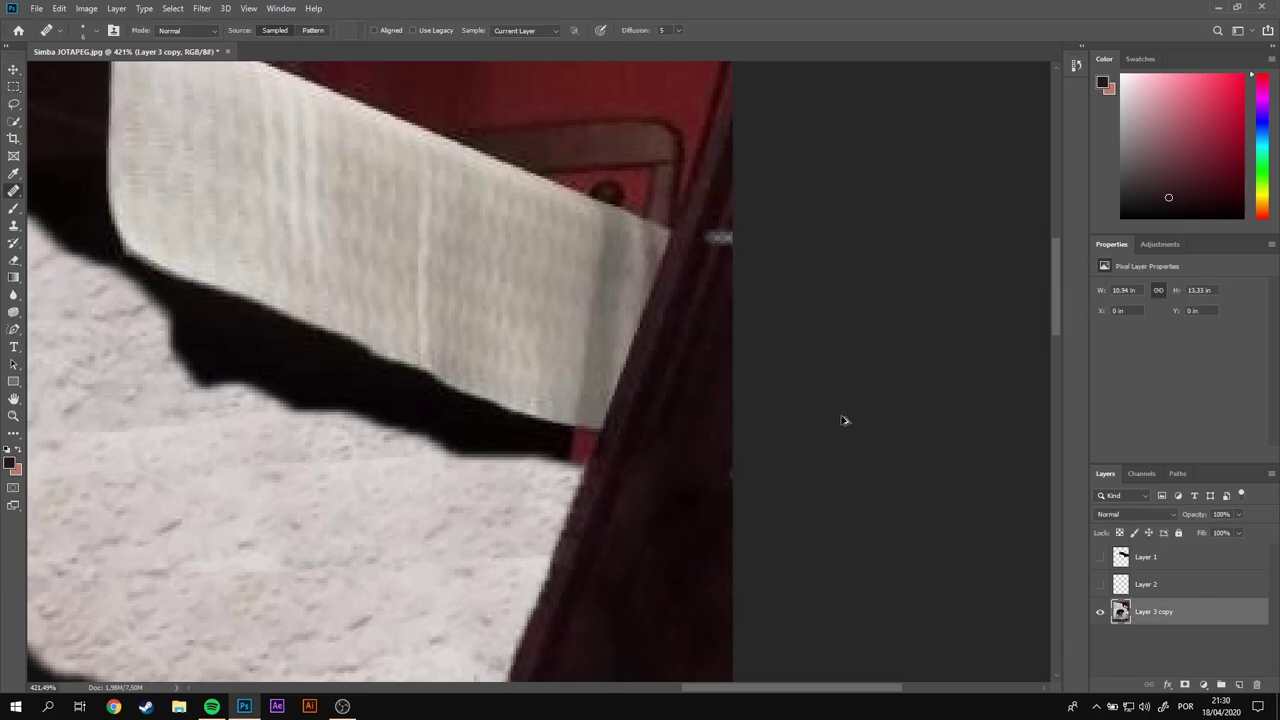
scroll(691, 443, up, 3)
scroll(687, 542, up, 2)
scroll(642, 522, down, 3)
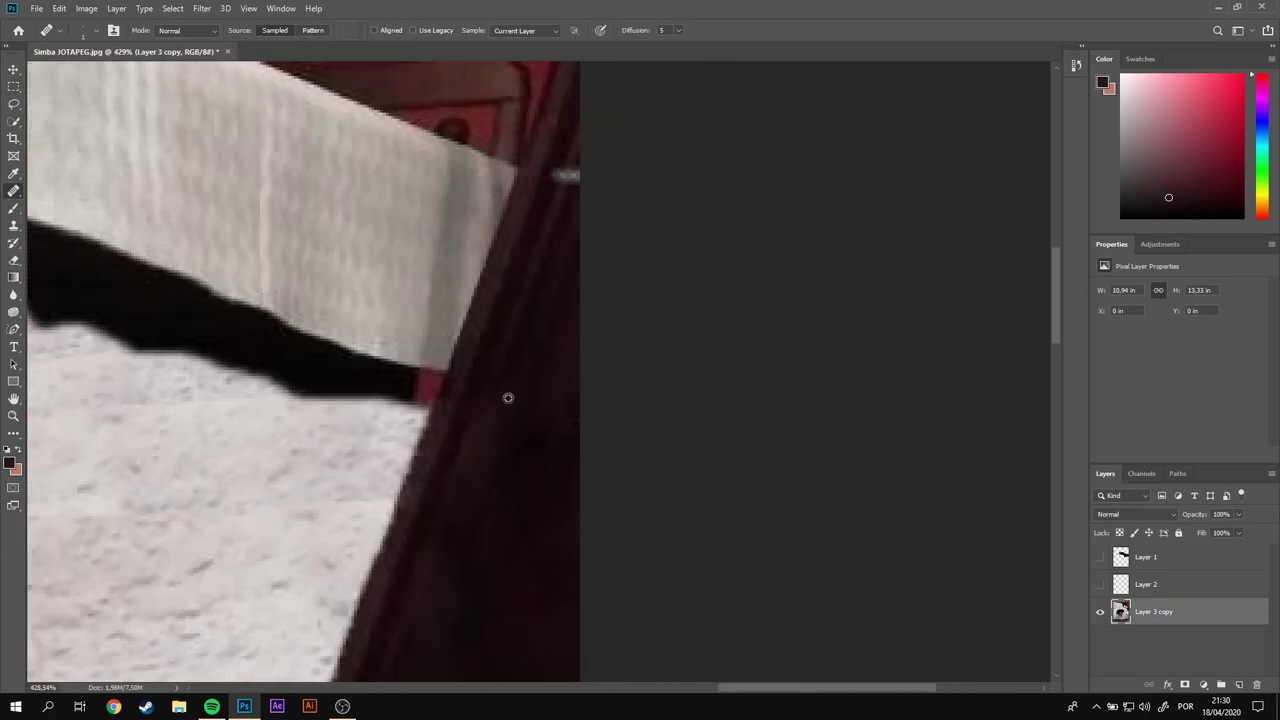
scroll(509, 397, down, 3)
scroll(797, 411, down, 2)
Step: Paint a short magenta (ff00ea) mark where the shadow meets the chair leg
click(13, 208)
click(9, 462)
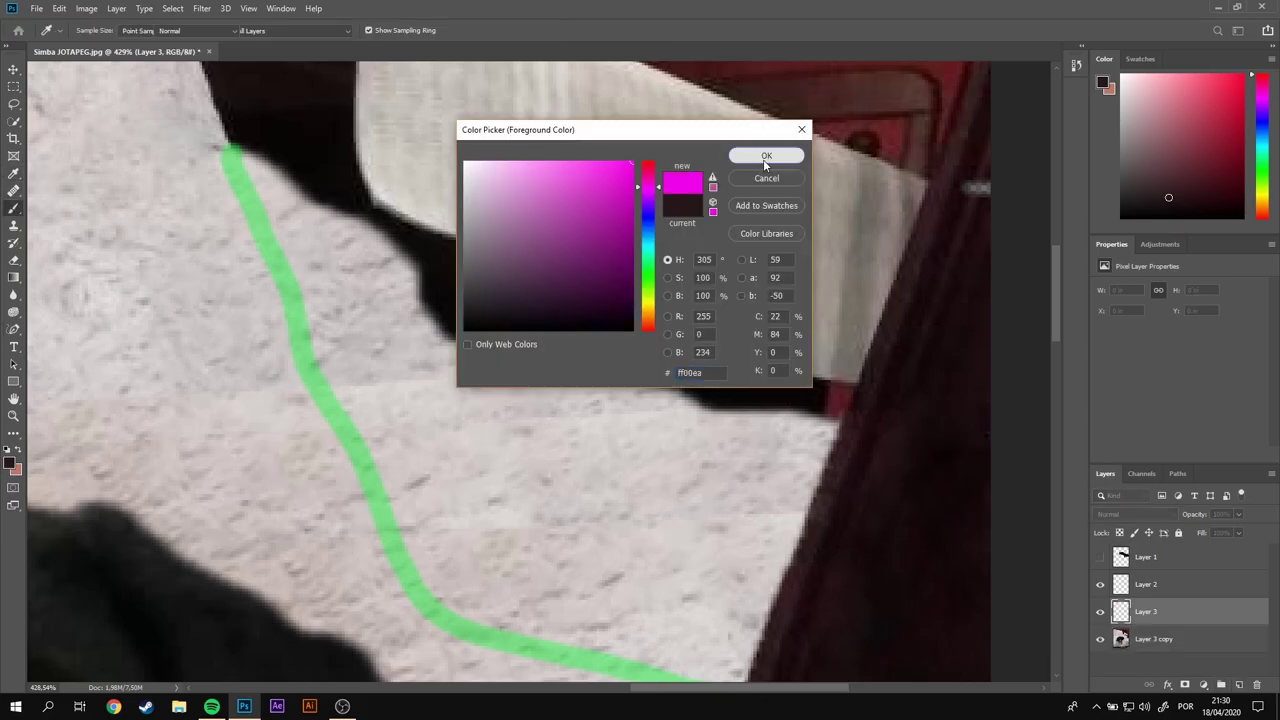
click(763, 159)
drag(829, 382, 828, 396)
scroll(836, 443, up, 3)
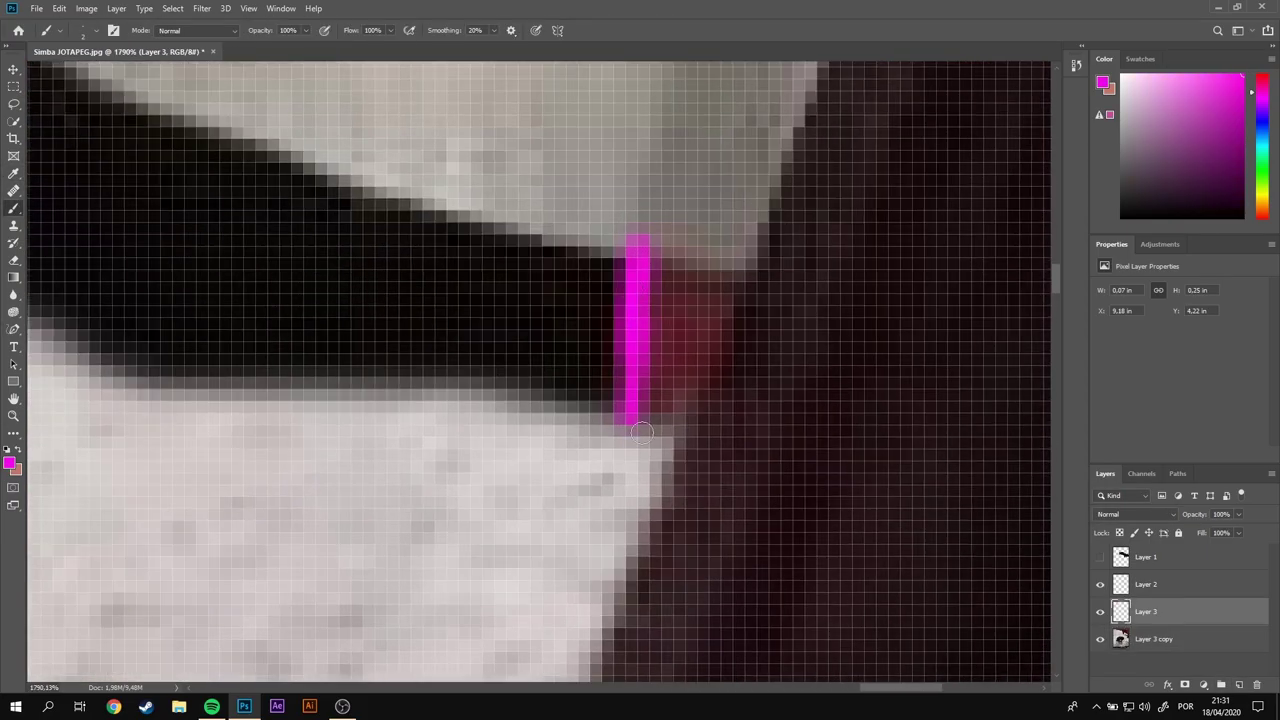
drag(634, 423, 634, 566)
scroll(634, 566, down, 4)
scroll(1113, 560, up, 3)
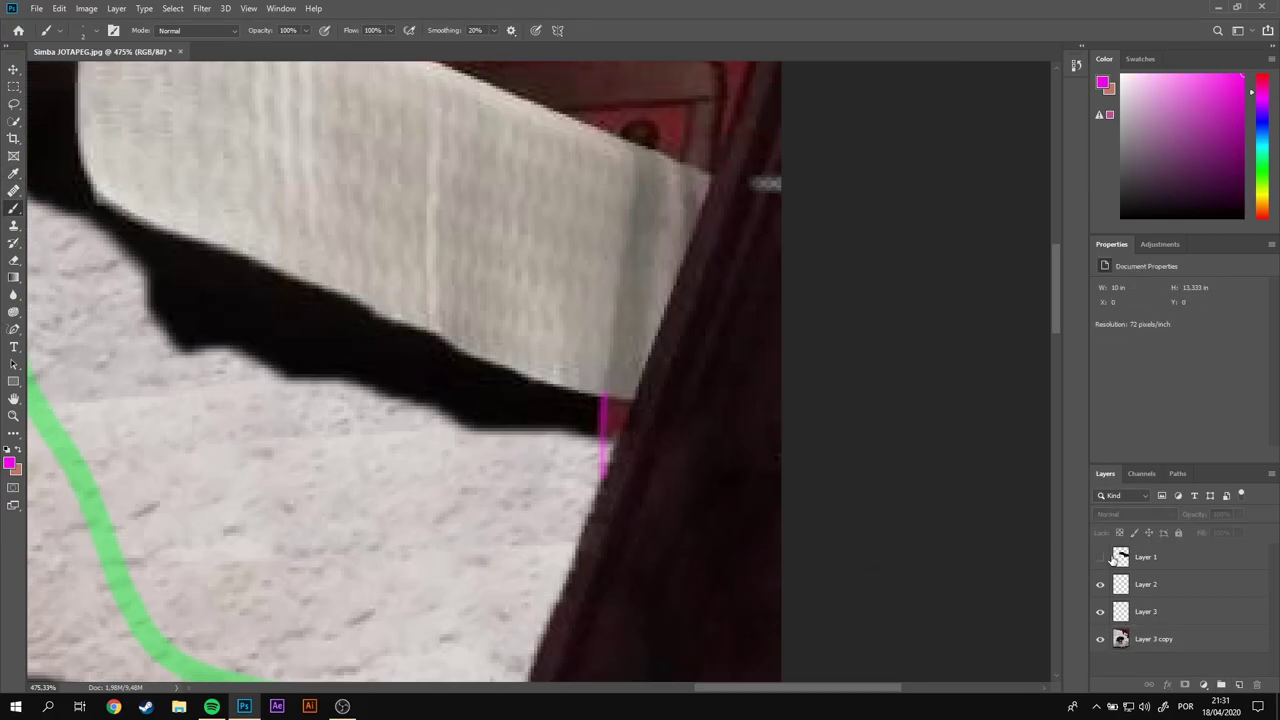
click(1188, 640)
Step: Lasso the black shadow strip beside the chair leg
scroll(264, 356, down, 3)
key(l)
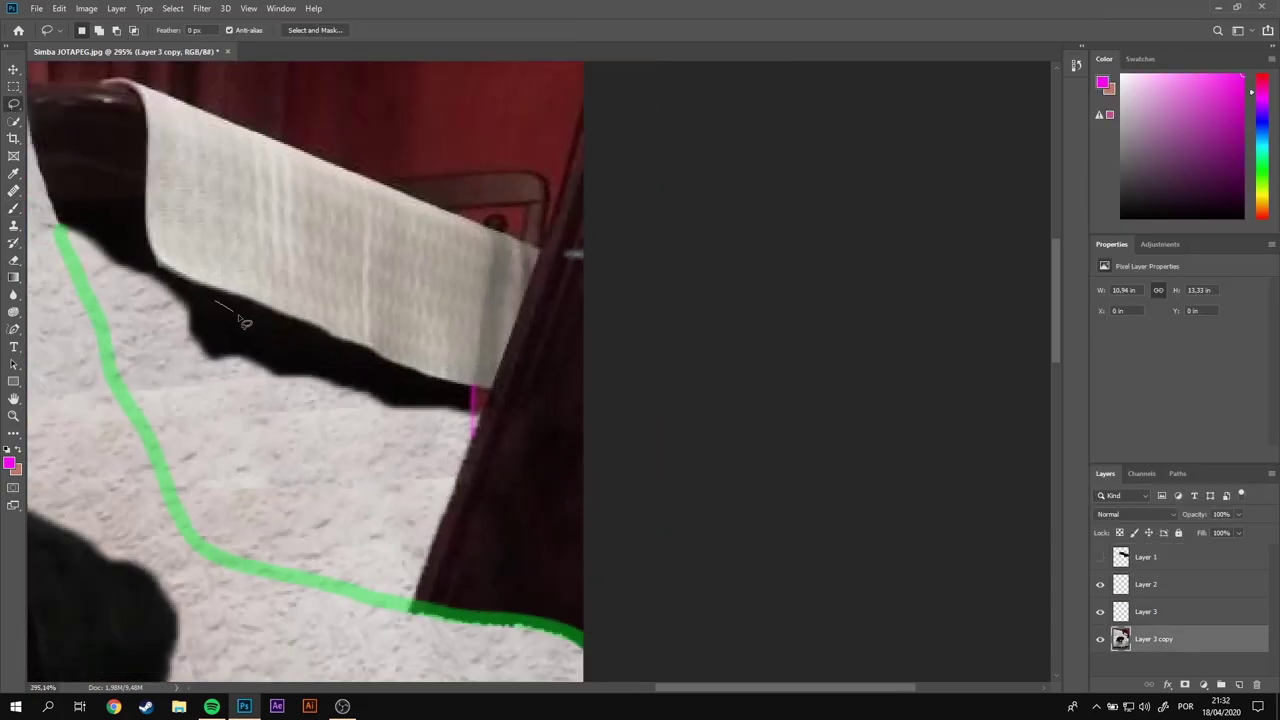
drag(264, 362, 363, 400)
key(w)
scroll(291, 349, up, 3)
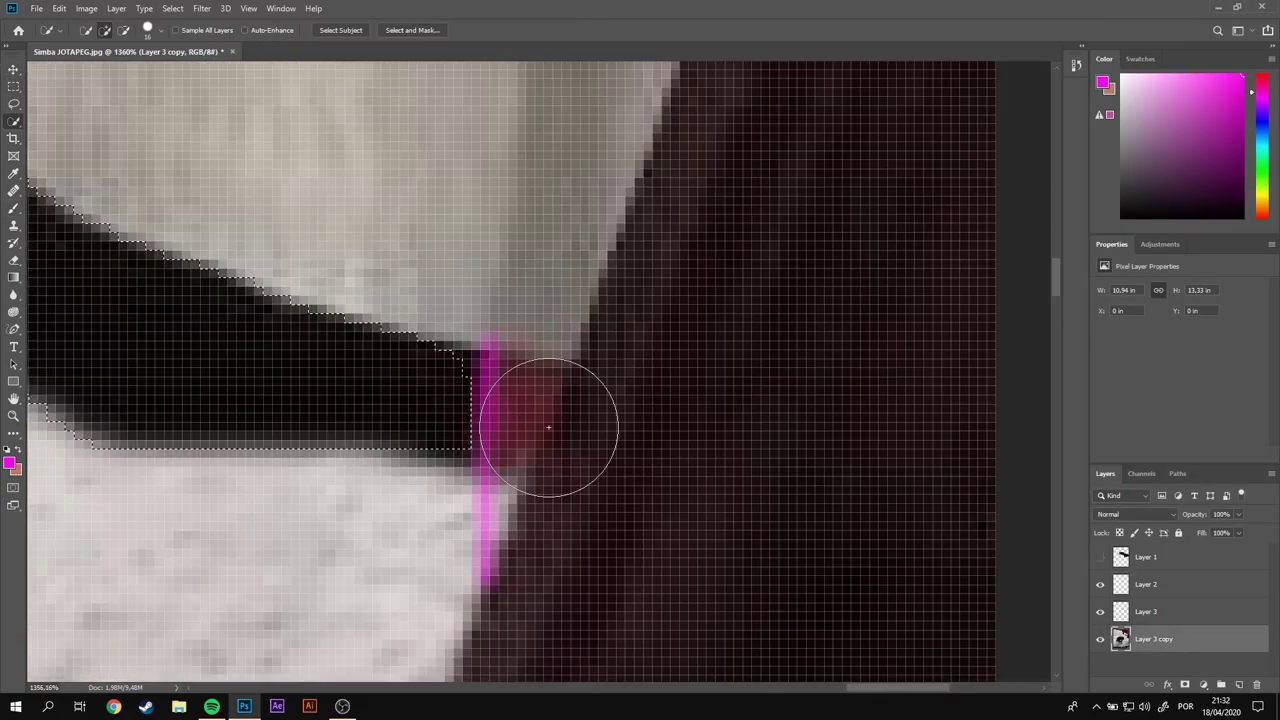
scroll(446, 409, down, 2)
scroll(444, 416, down, 3)
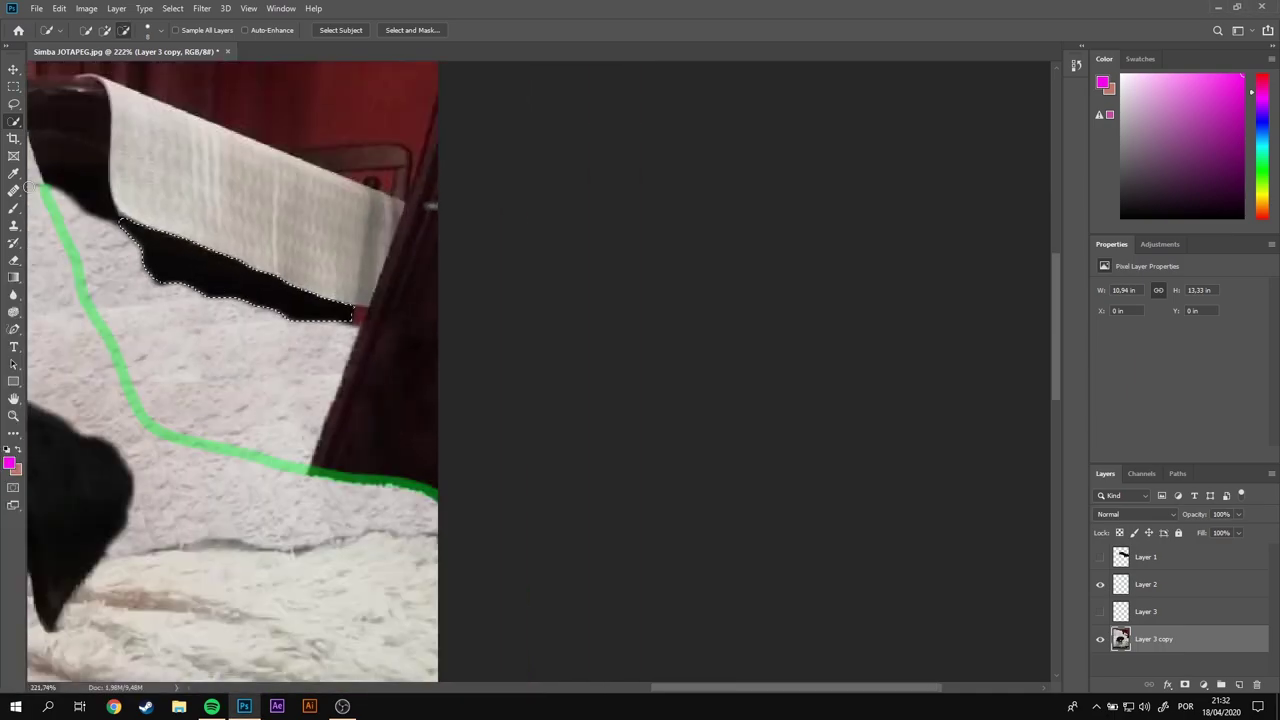
Step: Shift the selected black strip up and left toward the chair leg
key(v)
scroll(357, 400, up, 2)
scroll(294, 429, up, 2)
scroll(386, 364, up, 1)
scroll(386, 364, down, 1)
key(m)
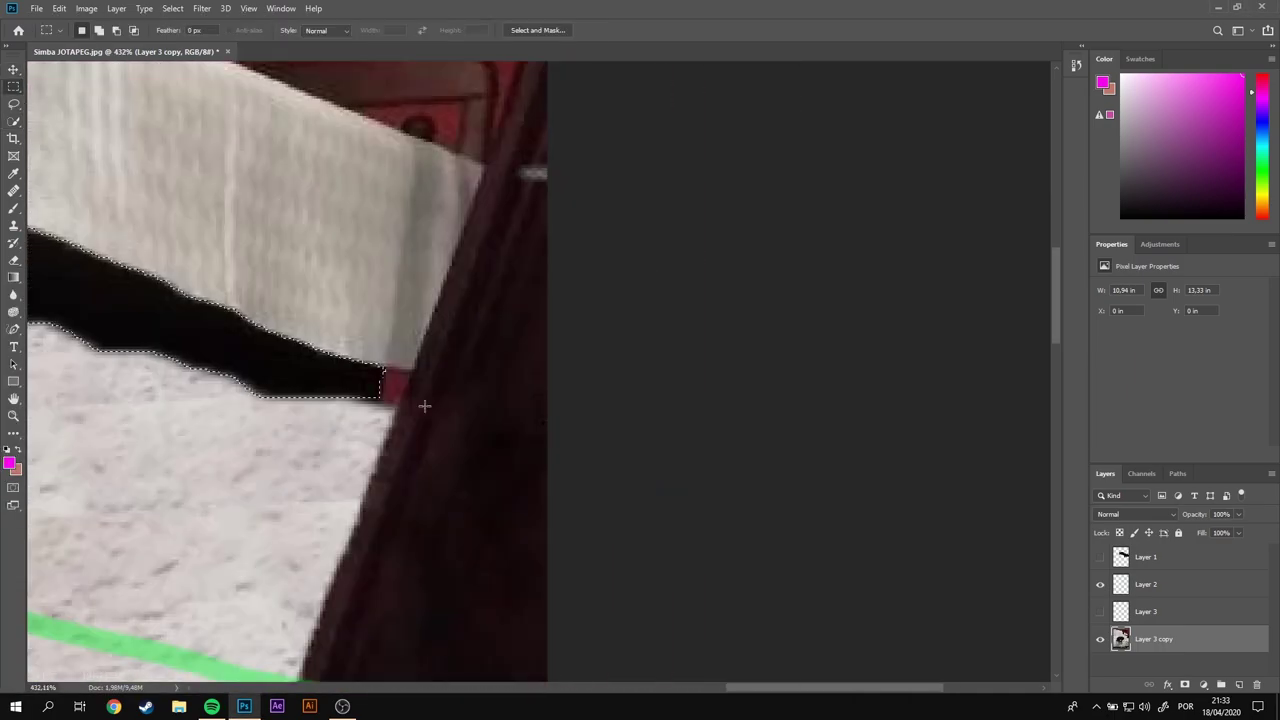
key(v)
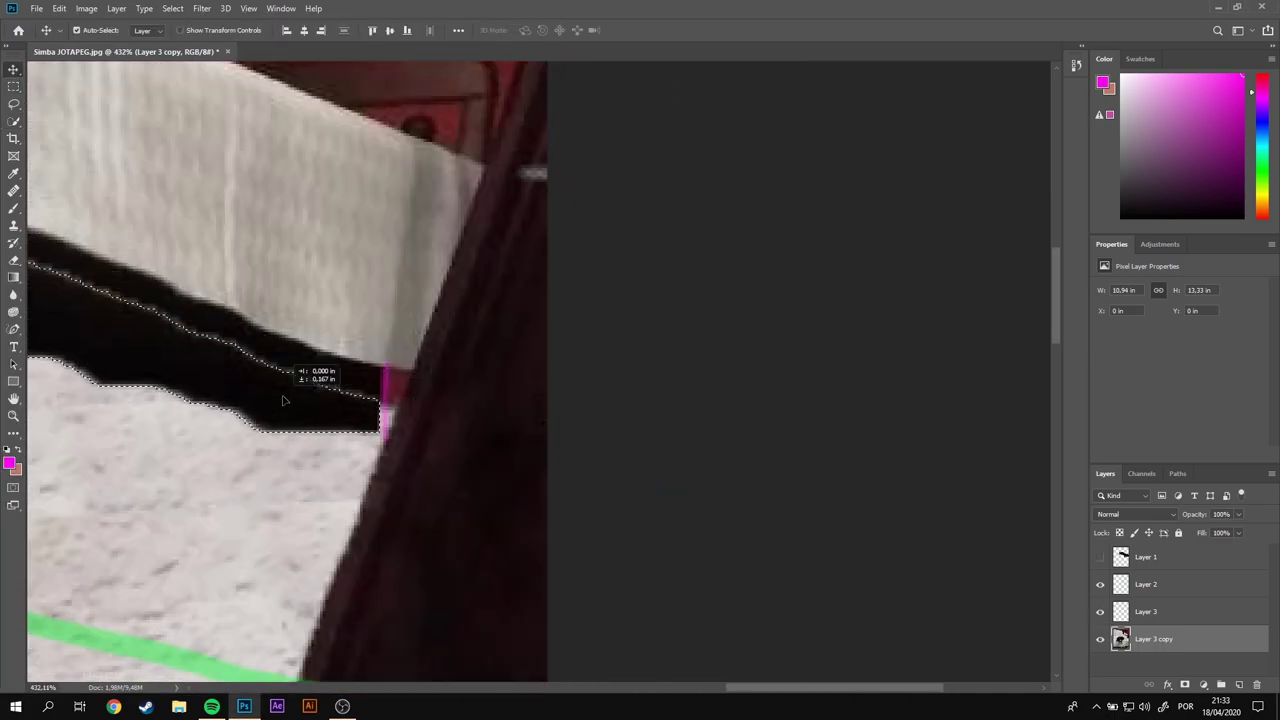
scroll(277, 351, up, 3)
scroll(625, 397, down, 3)
drag(625, 397, 582, 341)
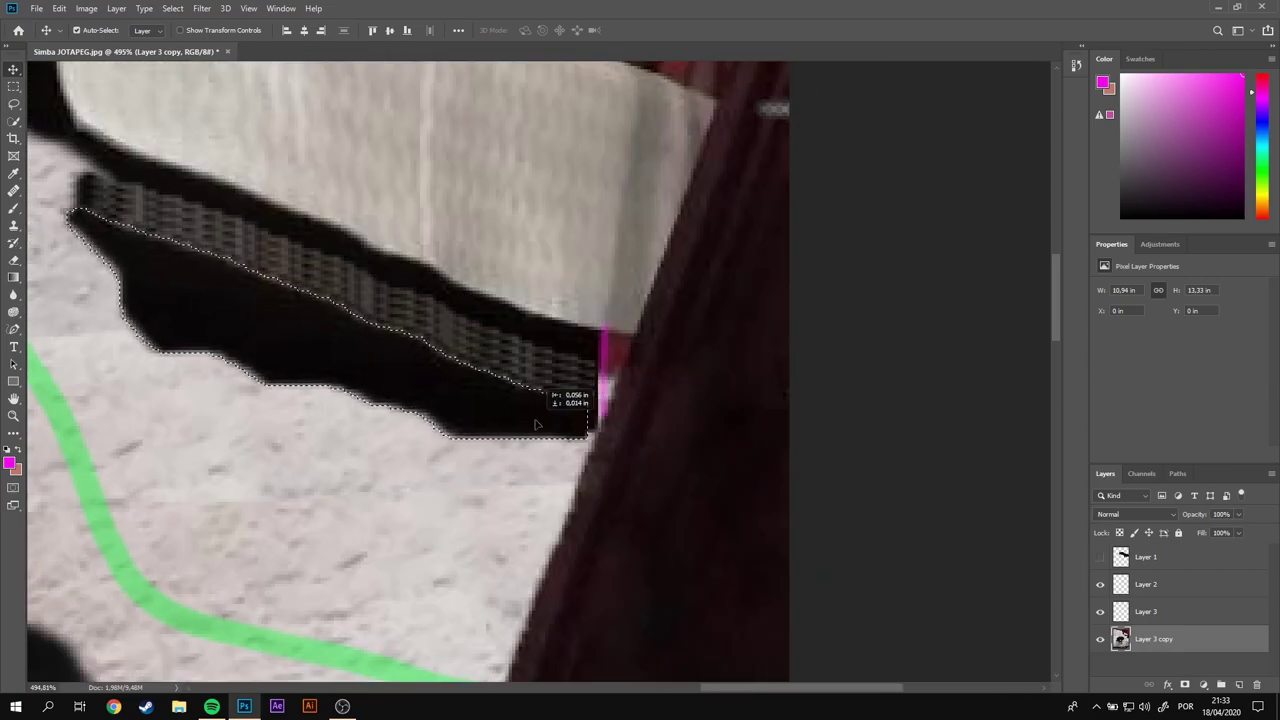
Step: Heal the light stripe along the black band, then lasso the reddish patch beside it
key(j)
key(ctrl+d)
scroll(63, 300, down, 1)
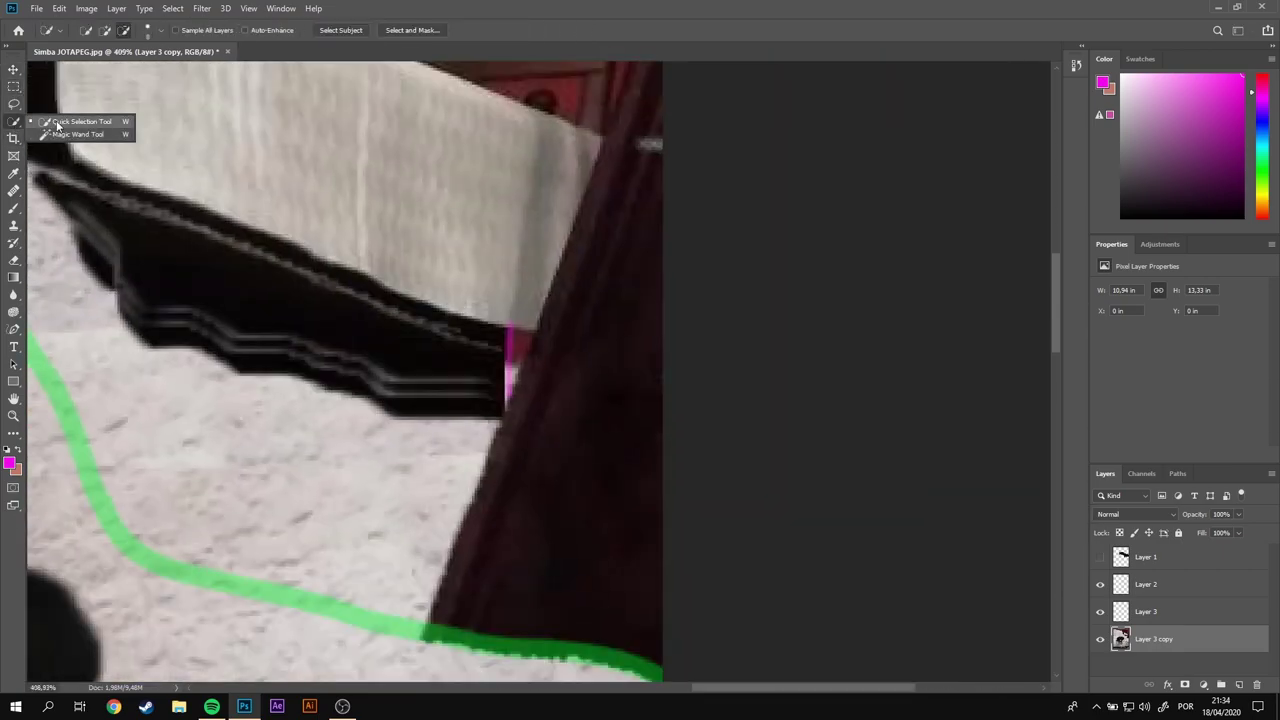
drag(407, 337, 274, 281)
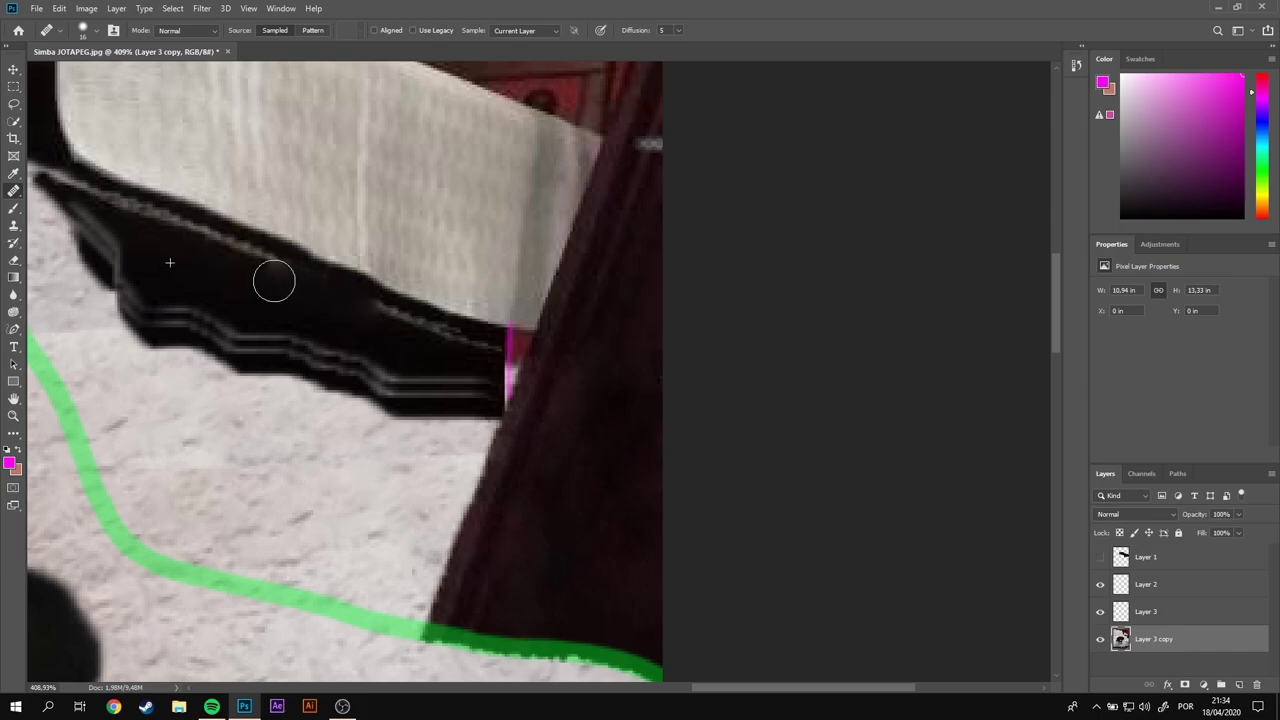
scroll(512, 348, up, 3)
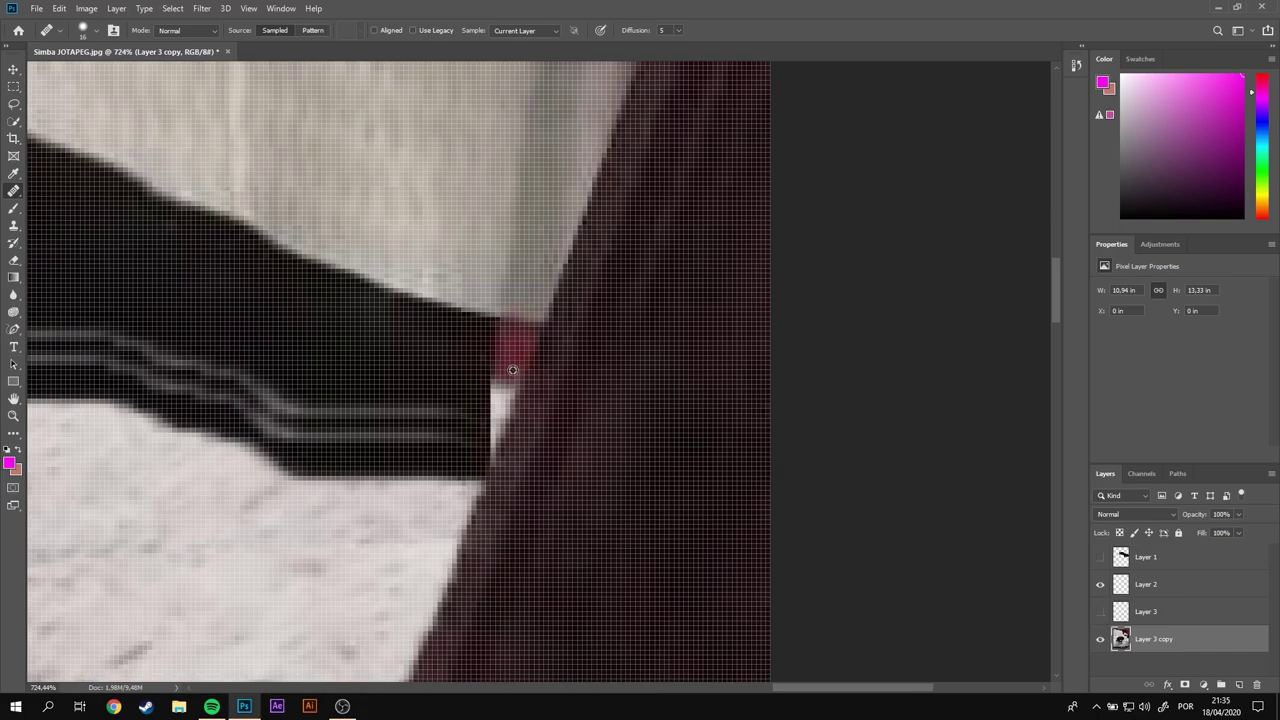
scroll(512, 348, up, 2)
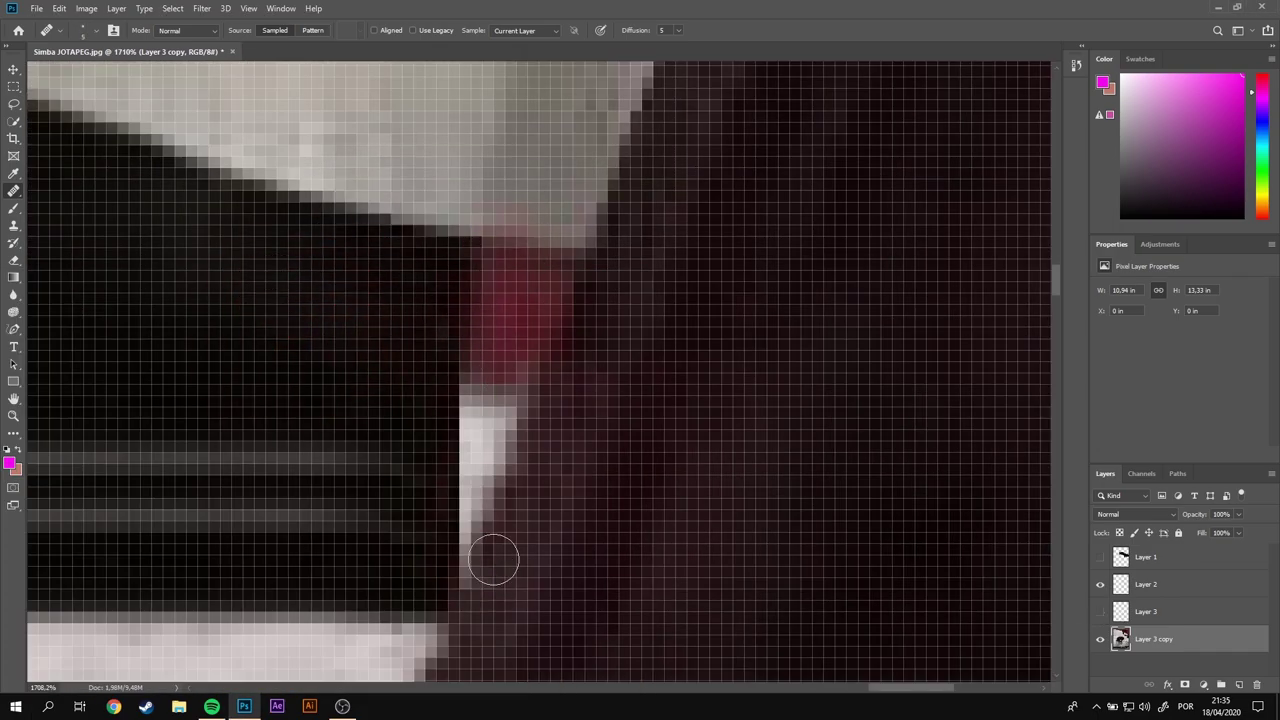
scroll(457, 380, down, 5)
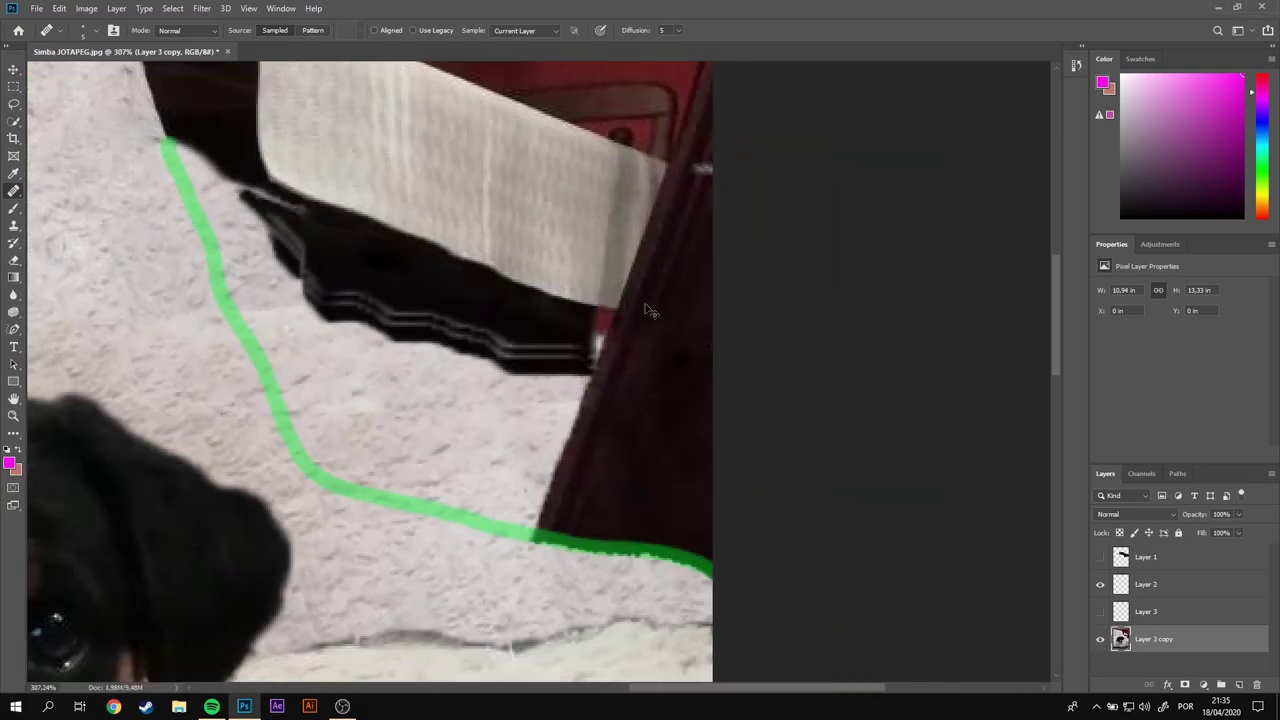
scroll(648, 311, up, 4)
scroll(626, 314, up, 2)
key(l)
drag(586, 326, 535, 387)
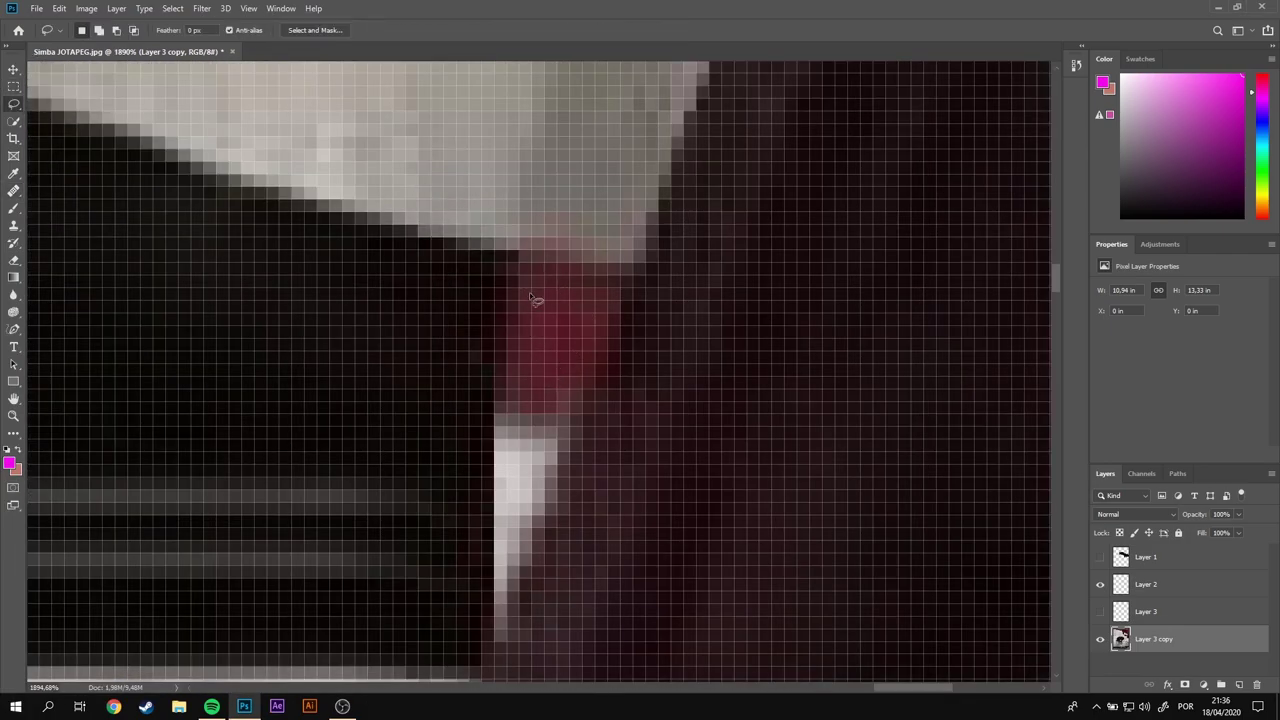
Step: Shift the selected reddish pixels up and left, then deselect
click(14, 69)
drag(558, 332, 533, 307)
key(ctrl+d)
key(l)
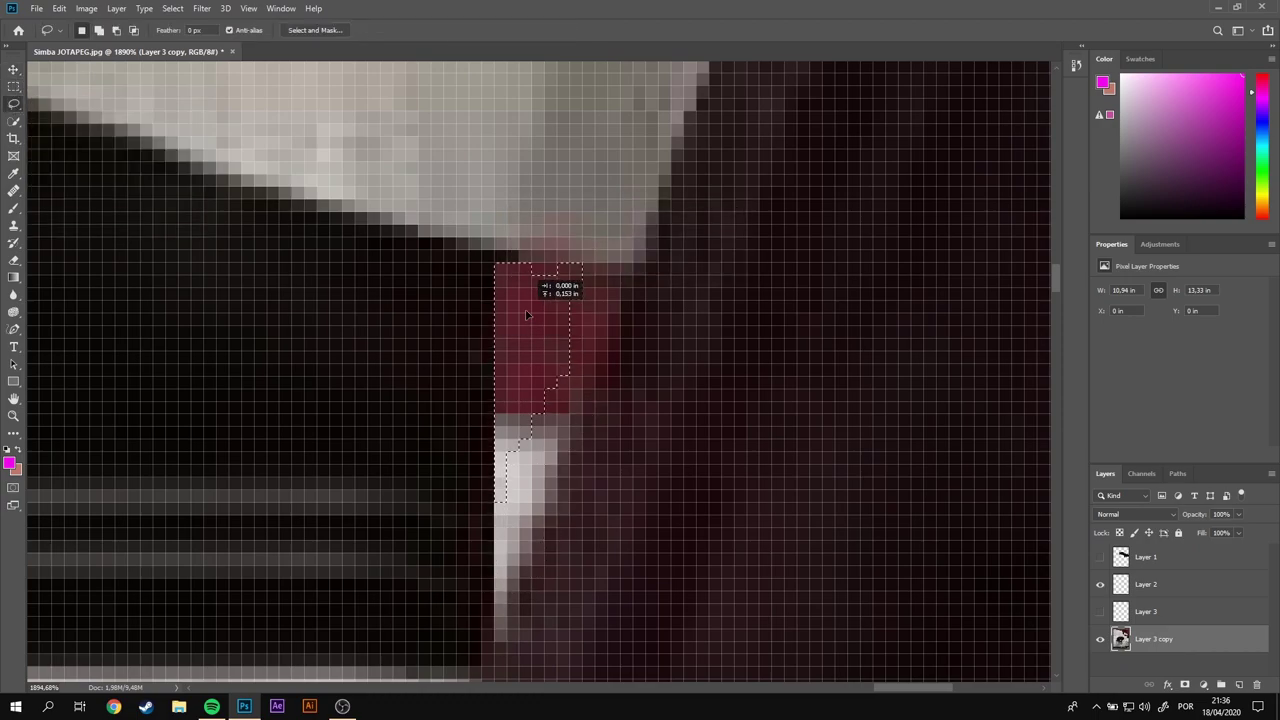
Step: Move a thin column of reddish pixels down over the white strip beside the post
drag(527, 315, 527, 430)
key(ctrl+d)
key(m)
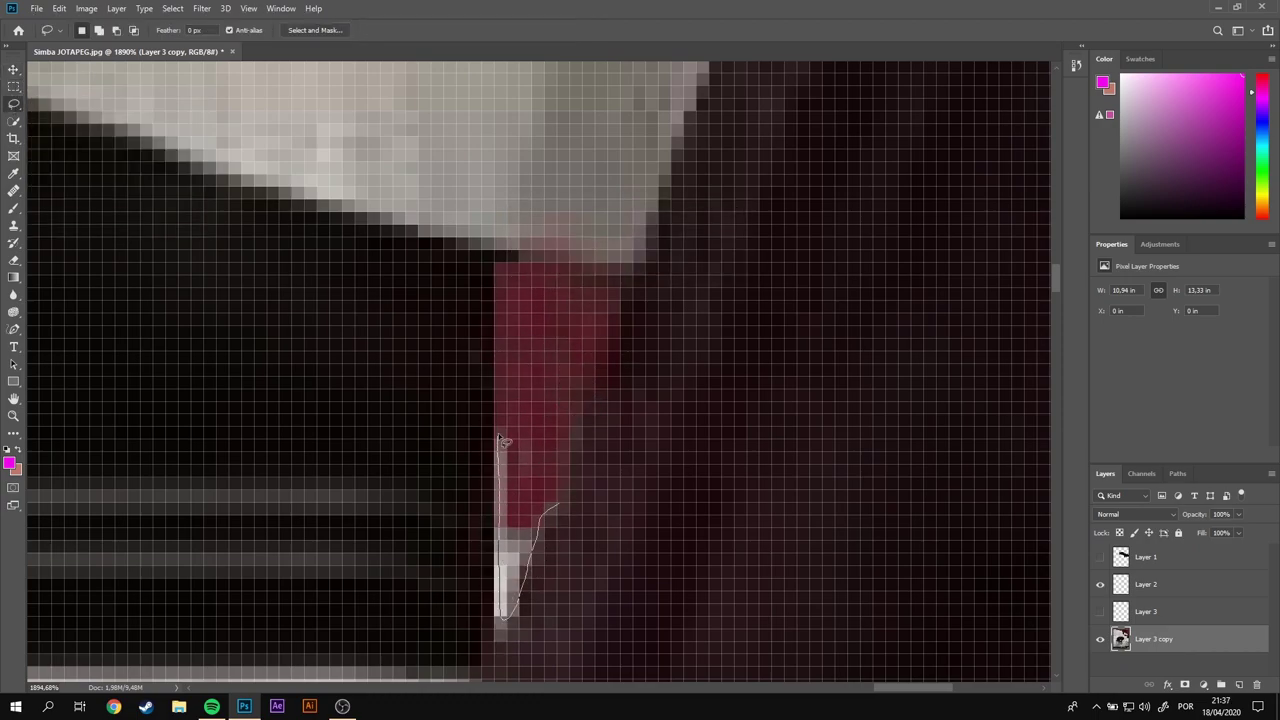
drag(494, 288, 507, 526)
key(v)
drag(523, 306, 523, 420)
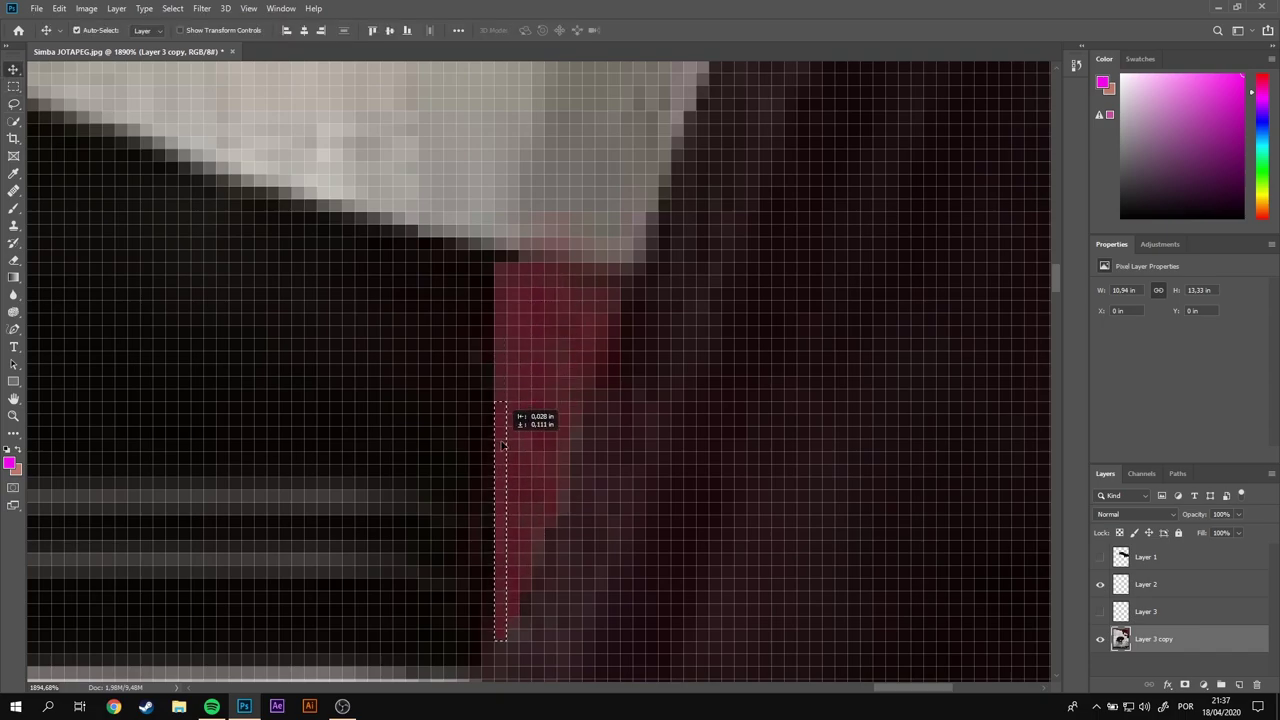
click(14, 86)
alt+scroll(383, 383, down, 5)
scroll(899, 480, down, 1)
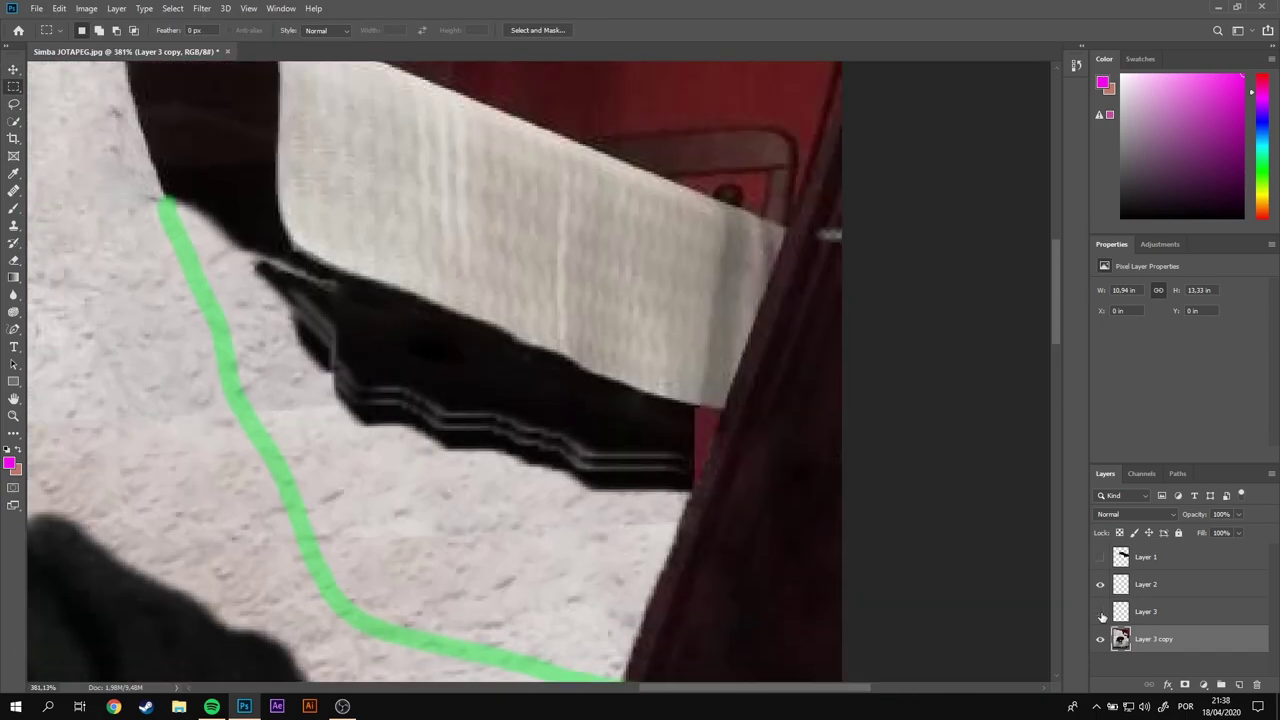
Step: Delete Layer 3 and quick-select the area along the green outline
key(ctrl+e)
key(w)
drag(330, 470, 374, 491)
scroll(549, 500, down, 1)
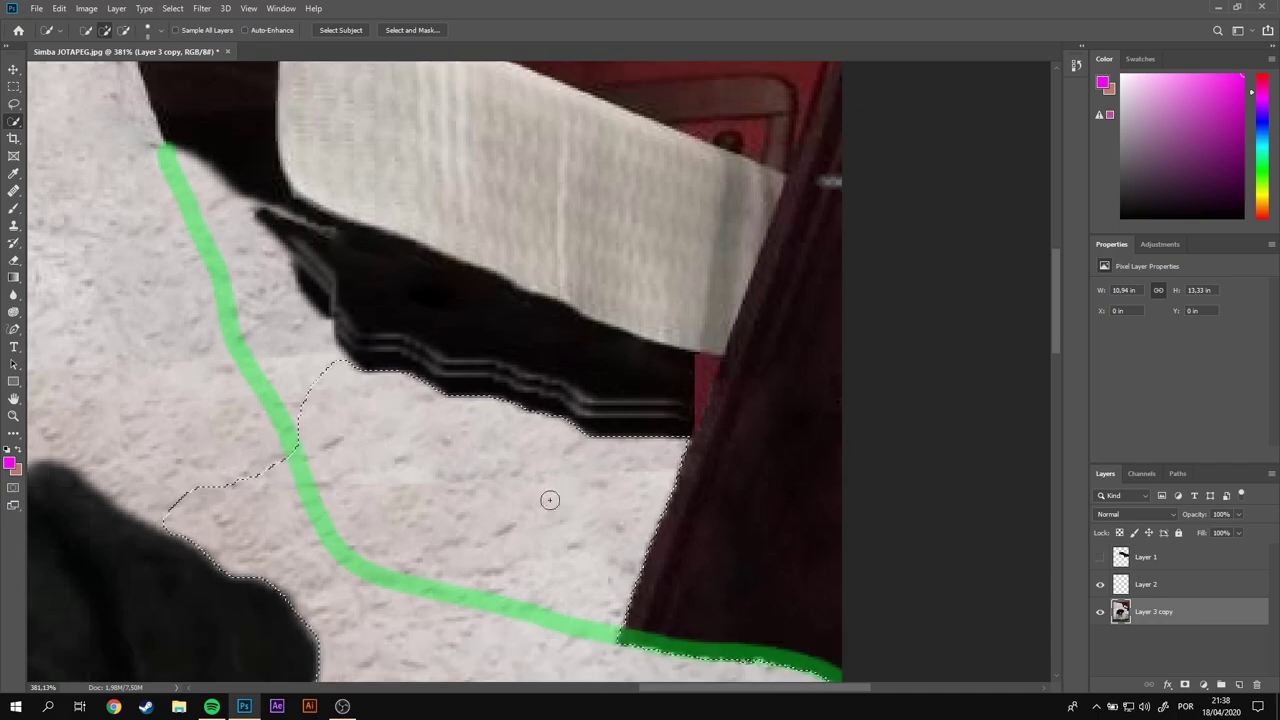
scroll(480, 470, down, 1)
mouse_move(423, 437)
mouse_down()
mouse_move(594, 617)
mouse_move(251, 194)
mouse_up()
scroll(259, 318, up, 4)
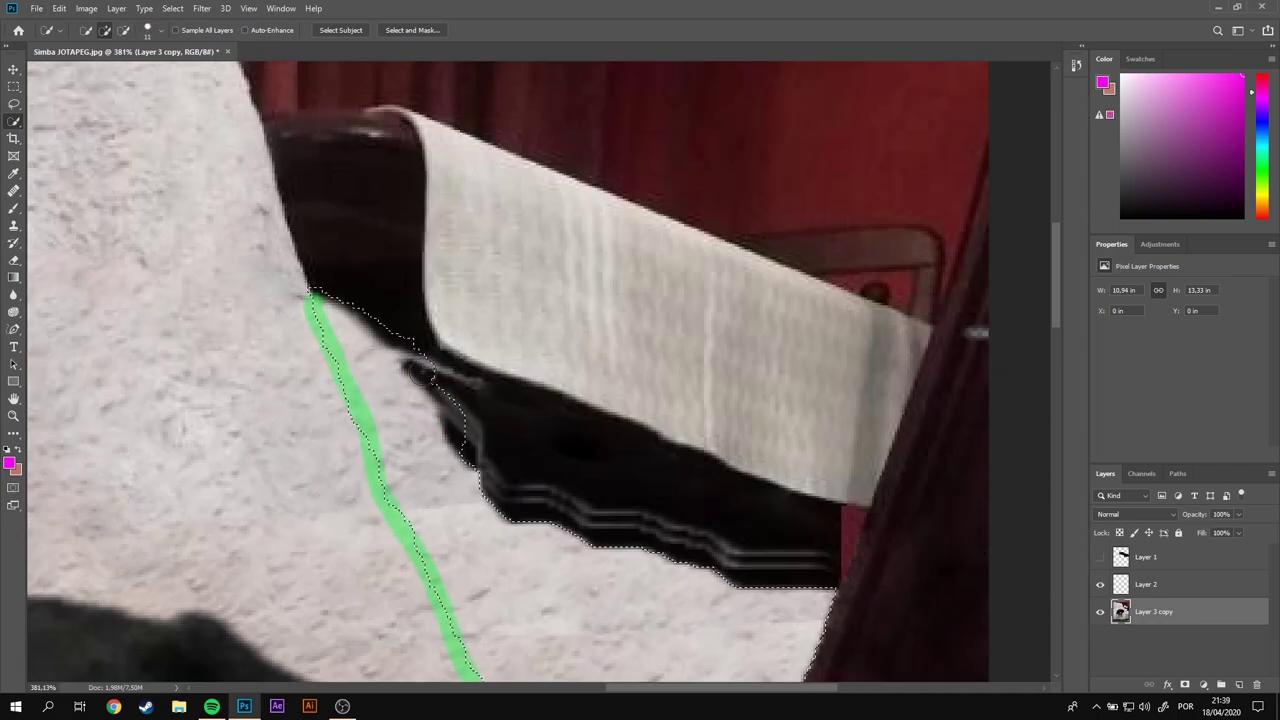
scroll(343, 291, down, 3)
scroll(378, 495, down, 3)
scroll(378, 495, up, 5)
scroll(757, 343, down, 2)
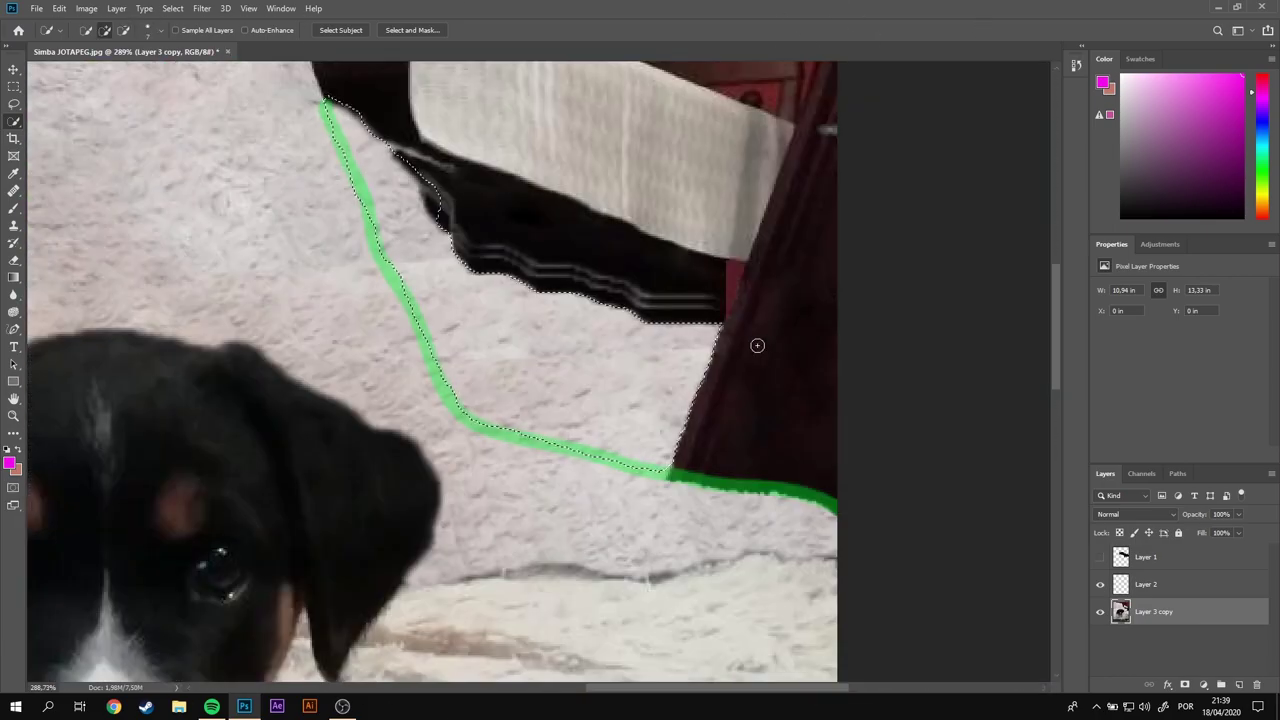
scroll(291, 257, up, 1)
Step: Paint the selected area between the green outline and the dark post solid black
click(13, 195)
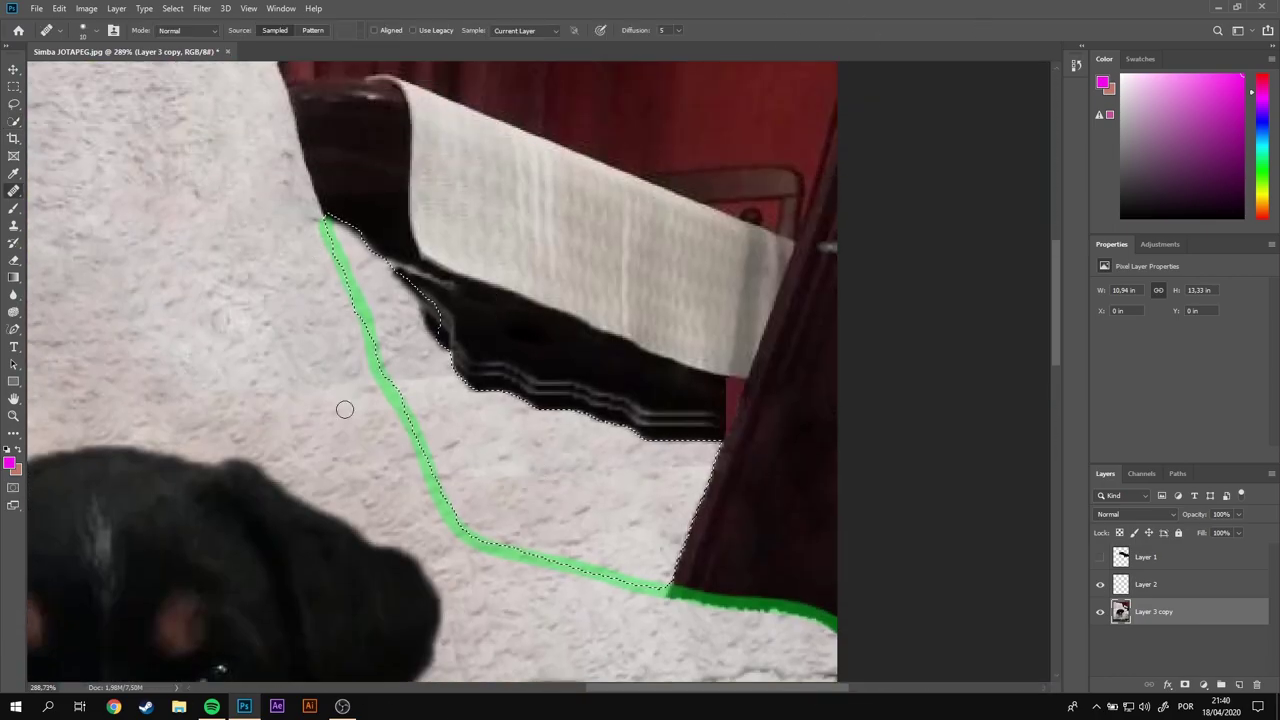
click(13, 208)
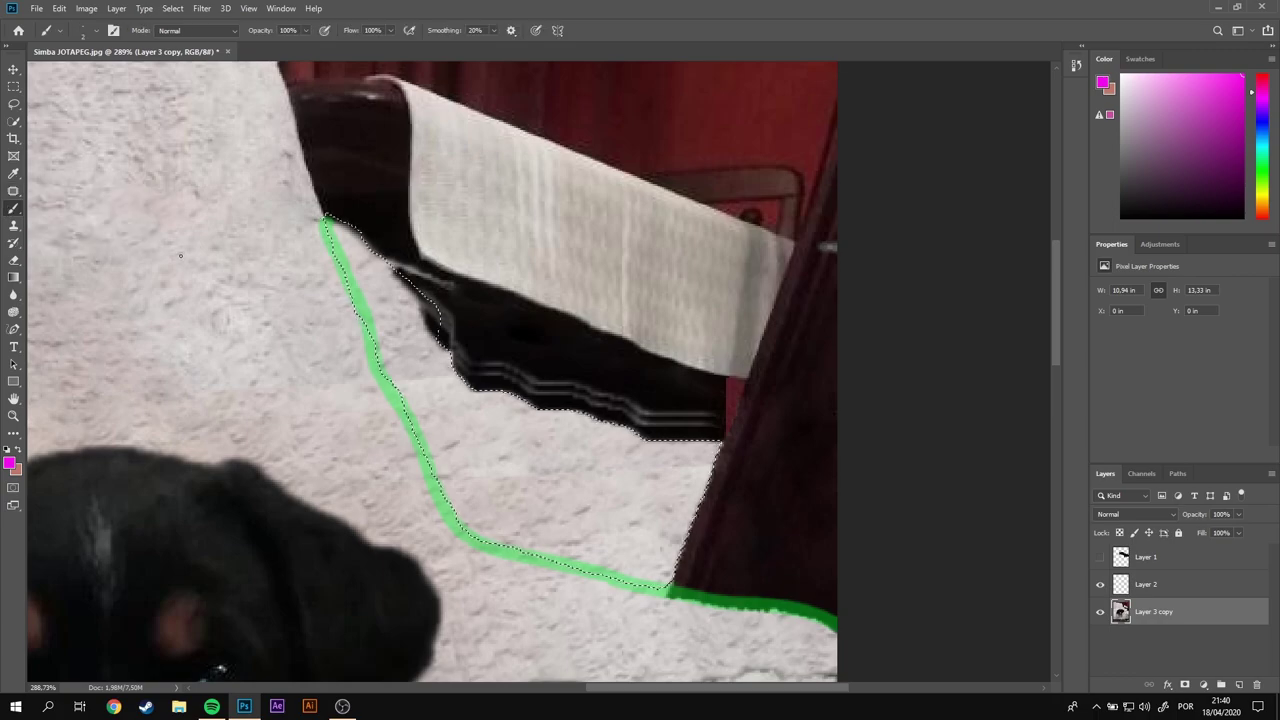
mouse_move(640, 440)
mouse_down()
mouse_move(483, 451)
mouse_move(614, 491)
mouse_move(349, 200)
mouse_up()
key(m)
scroll(762, 493, up, 3)
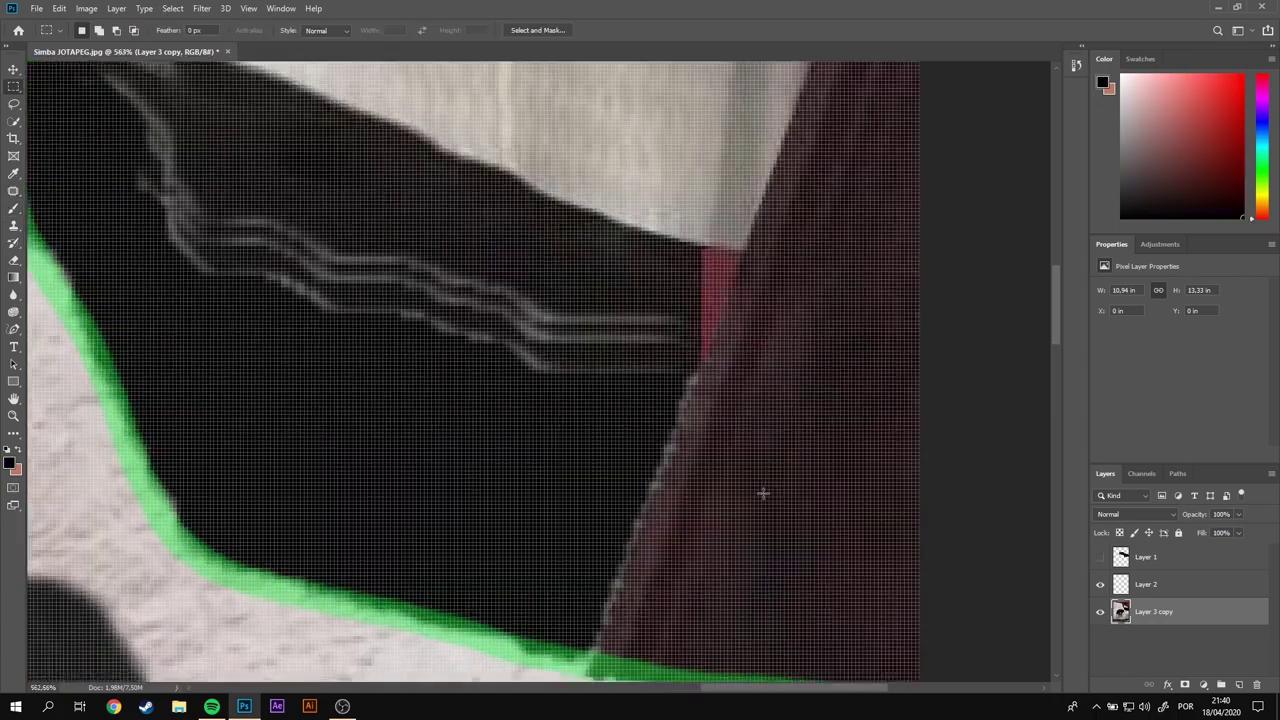
scroll(762, 493, up, 5)
click(15, 71)
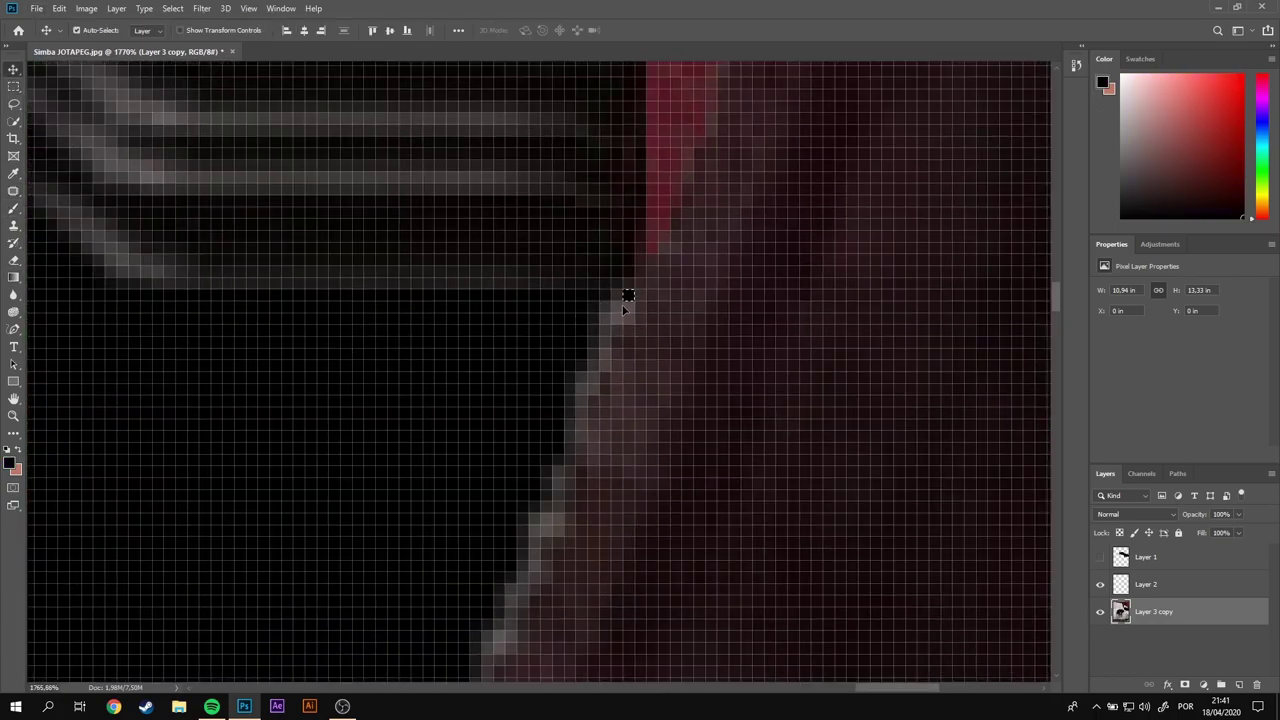
Step: Nudge a small black patch onto the edge and brush black over the grey streaks
drag(584, 401, 575, 332)
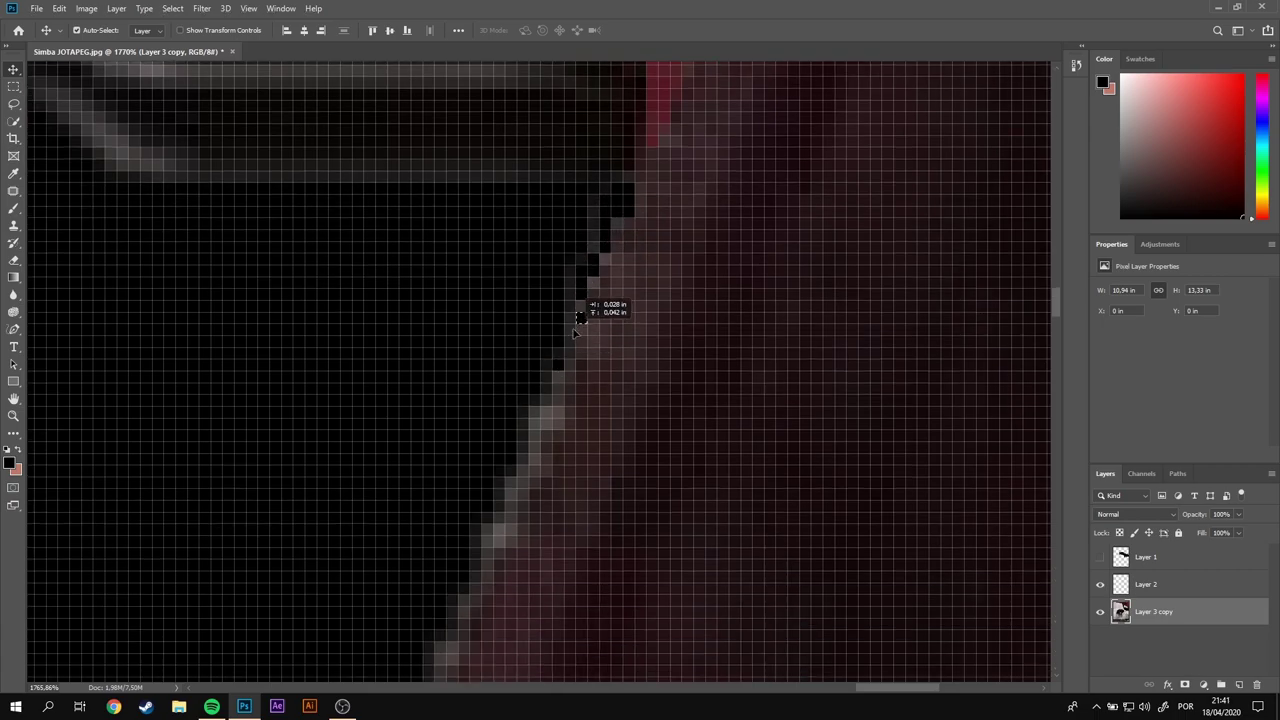
key(b)
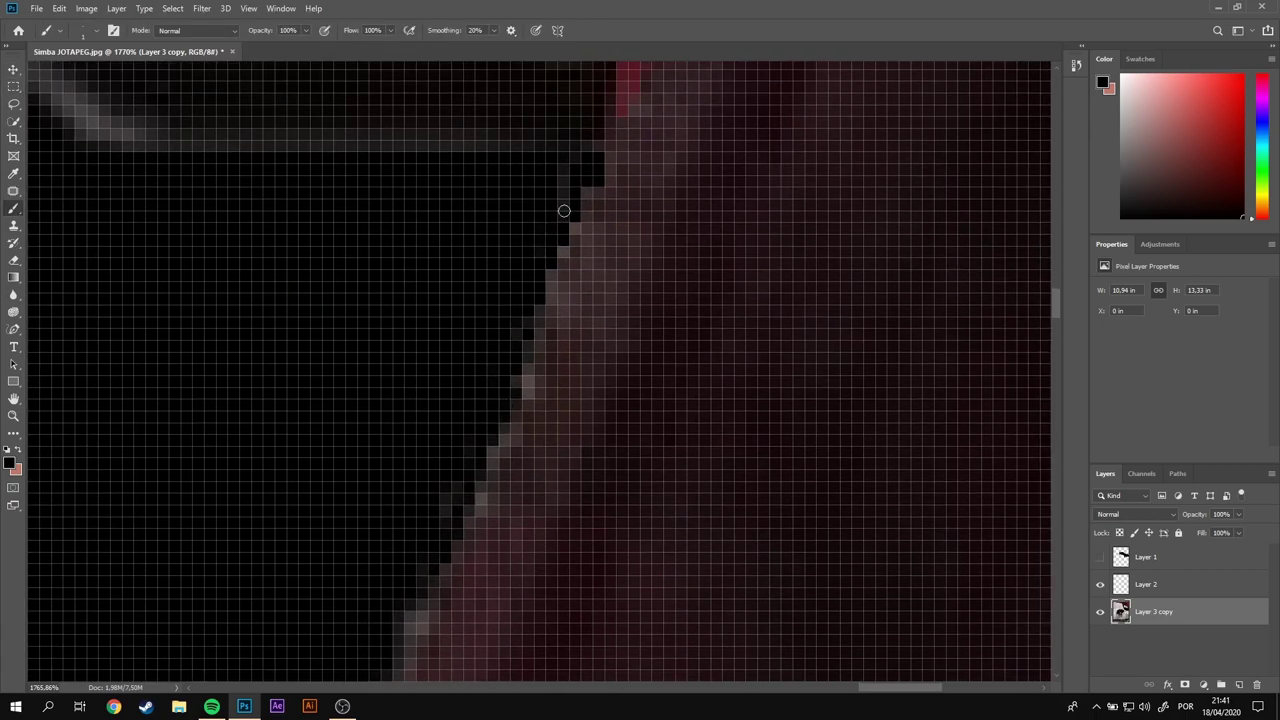
scroll(524, 371, down, 2)
scroll(524, 371, down, 10)
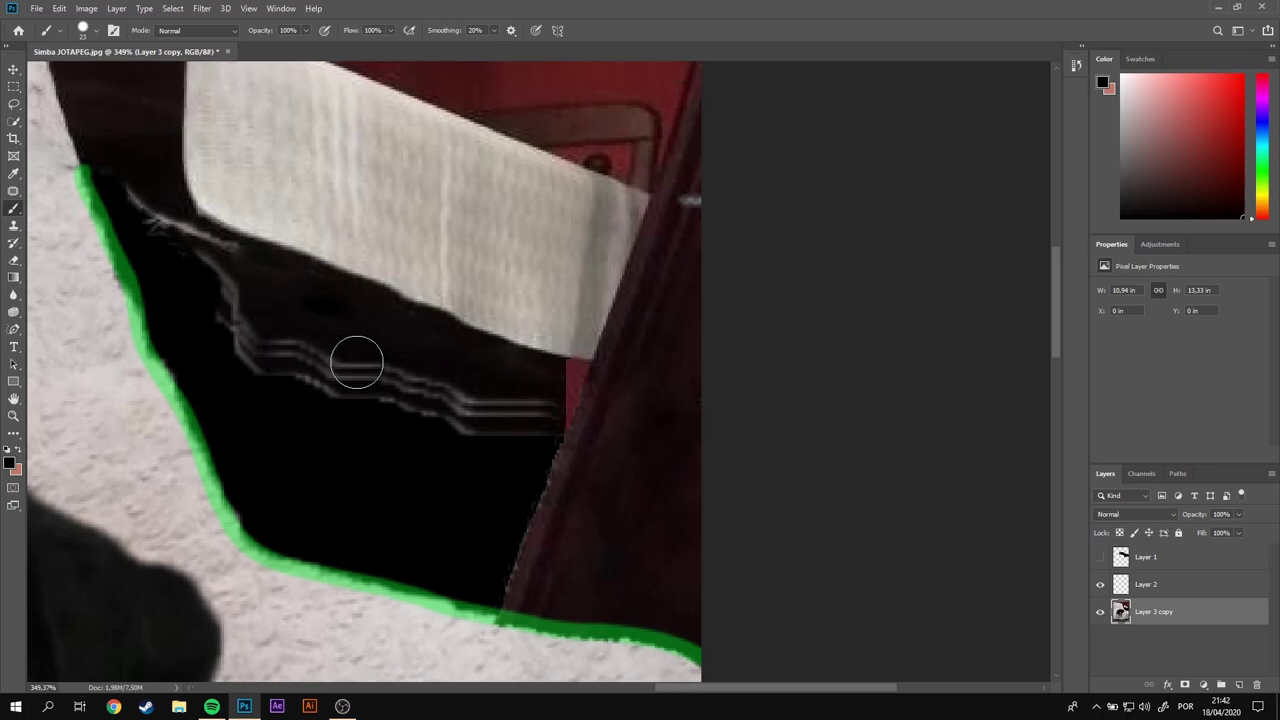
scroll(354, 363, up, 2)
mouse_move(273, 456)
mouse_down()
mouse_move(200, 320)
mouse_move(140, 260)
mouse_up()
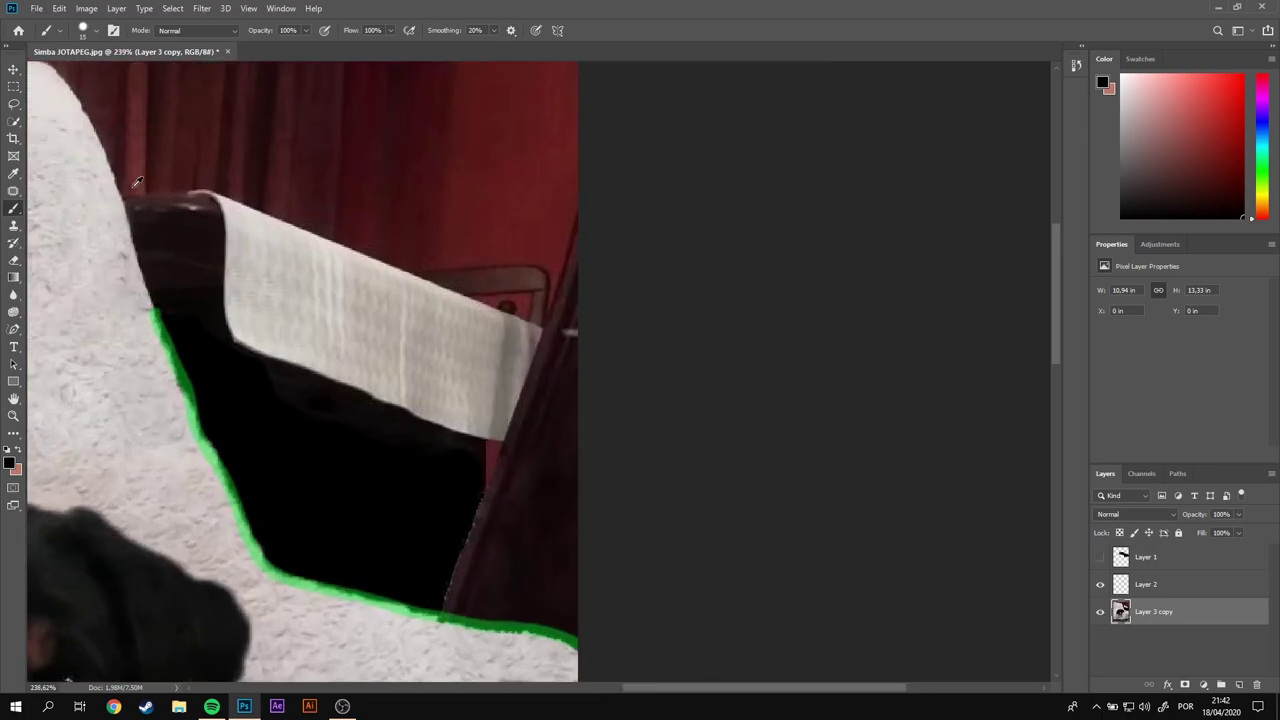
scroll(385, 560, down, 1)
key(ctrl+z)
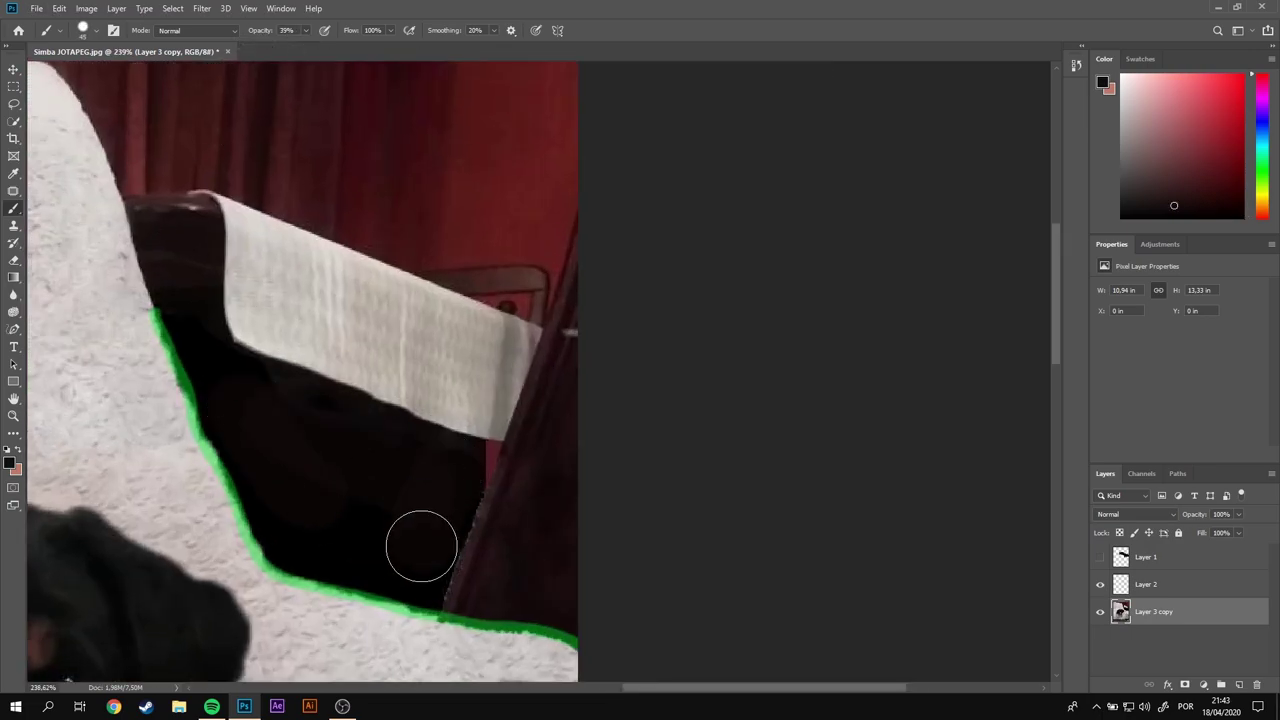
Step: Delete Layer 2, which holds the green outline
scroll(420, 543, up, 2)
scroll(257, 434, down, 1)
scroll(543, 477, down, 2)
scroll(603, 508, up, 5)
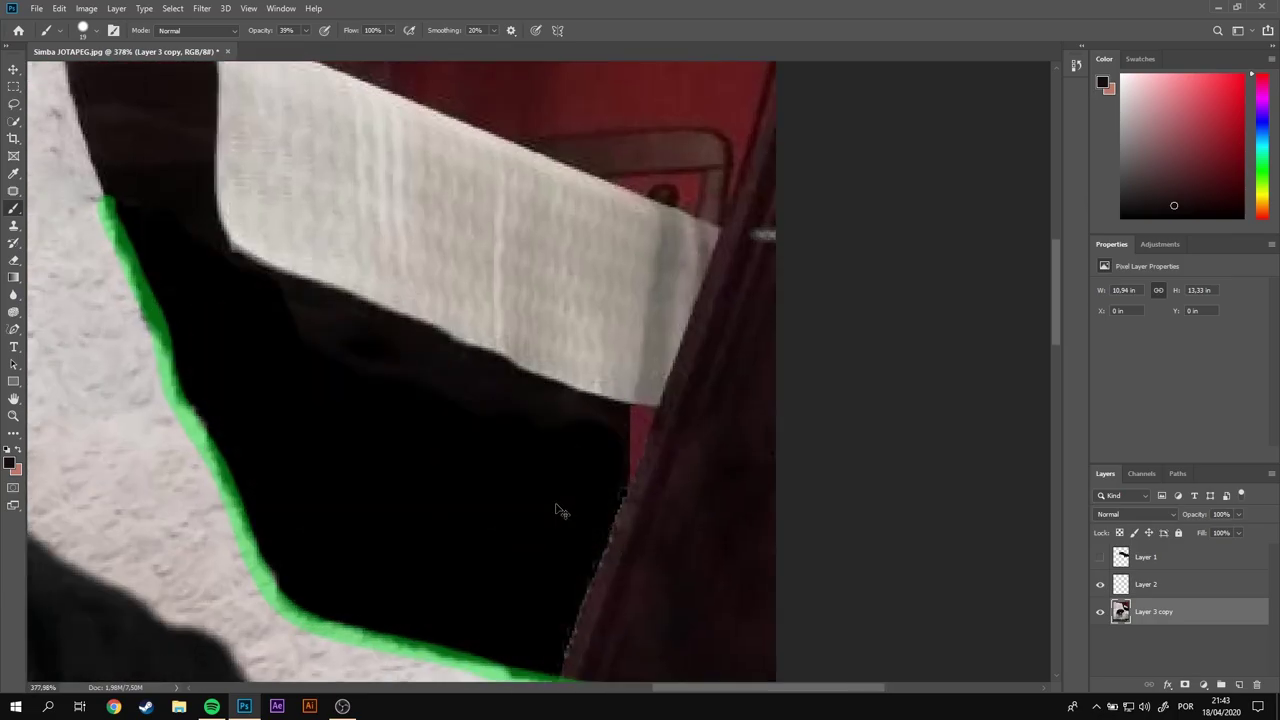
key(ctrl+z)
scroll(690, 450, down, 1)
scroll(597, 380, up, 5)
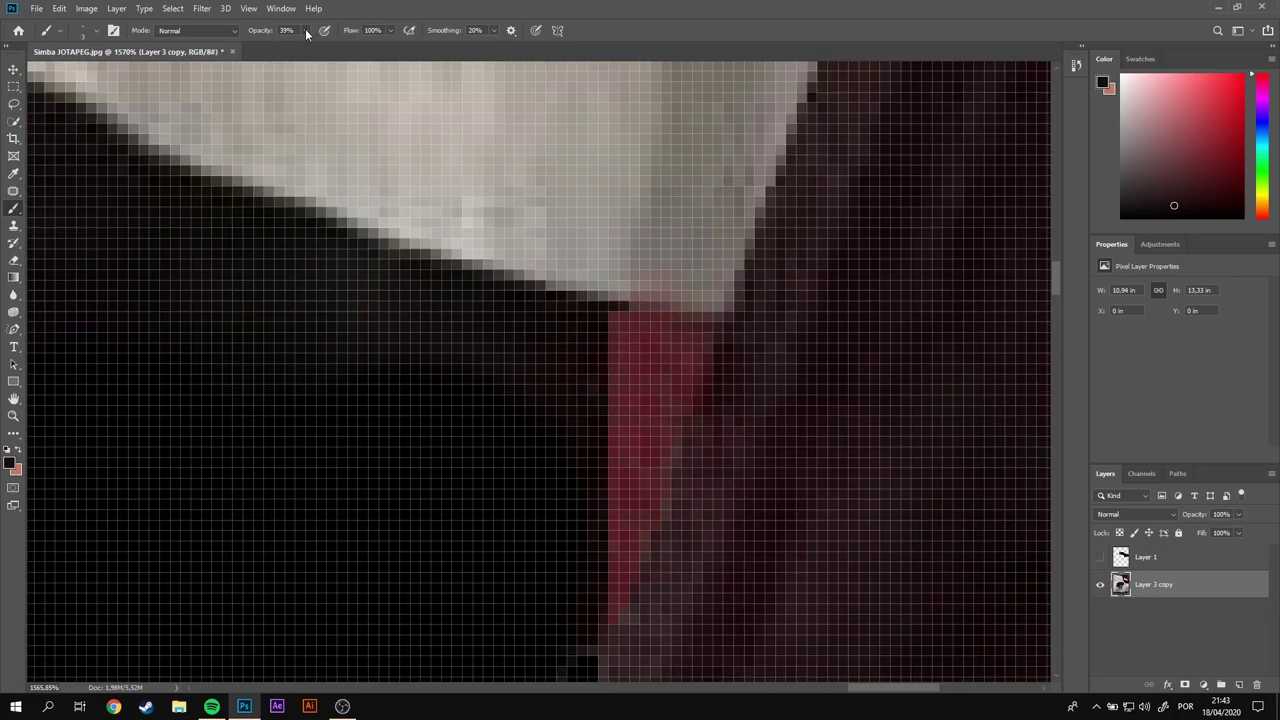
Step: Set the Brush blend mode to Overlay in the options bar
click(195, 30)
click(200, 212)
scroll(723, 366, down, 4)
scroll(637, 417, up, 3)
scroll(569, 337, down, 1)
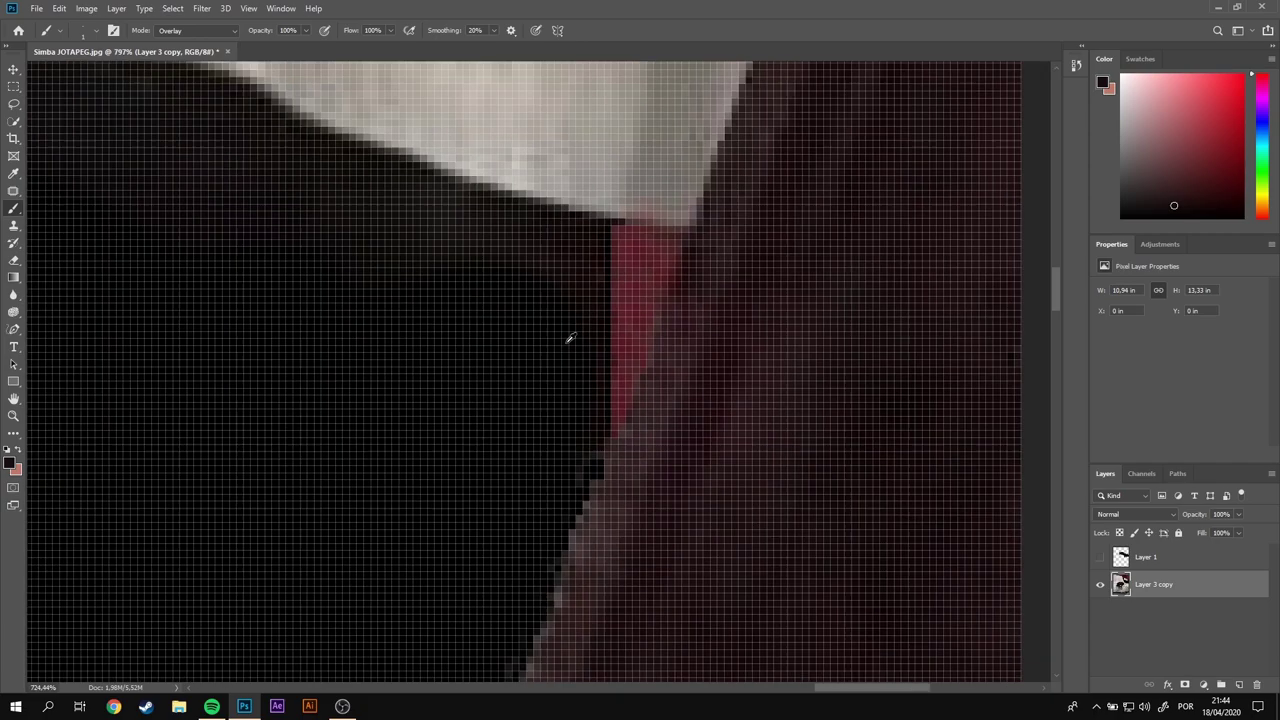
scroll(407, 415, down, 2)
scroll(414, 300, down, 2)
scroll(551, 234, down, 6)
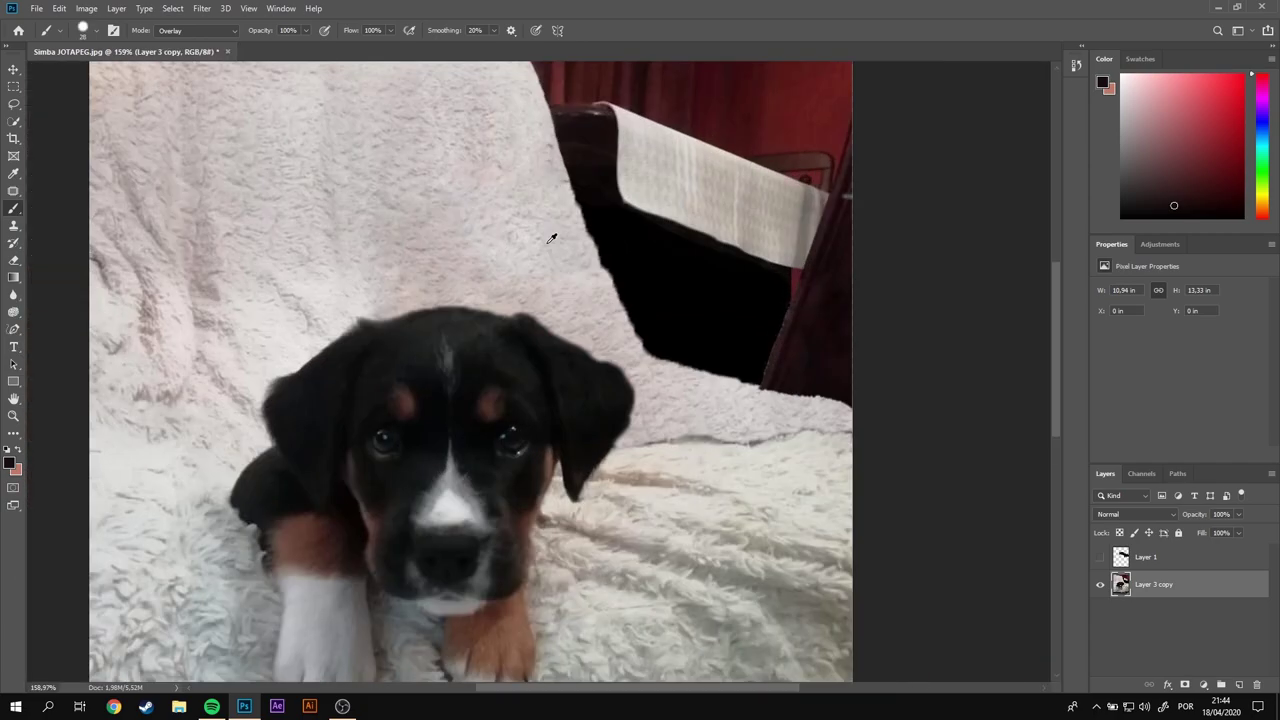
scroll(519, 411, up, 7)
Step: Heal the blotchy blanket texture to the right of the puppy's ear
scroll(519, 411, down, 2)
scroll(519, 411, down, 1)
key(j)
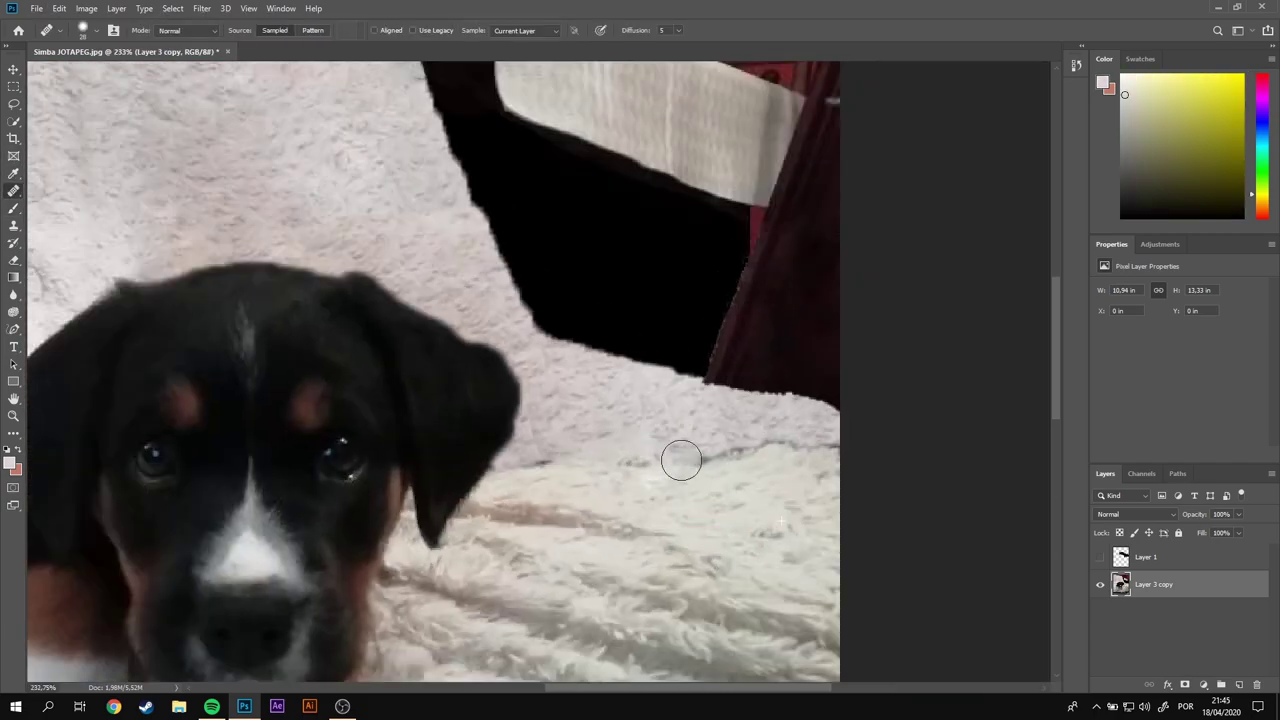
drag(581, 446, 627, 444)
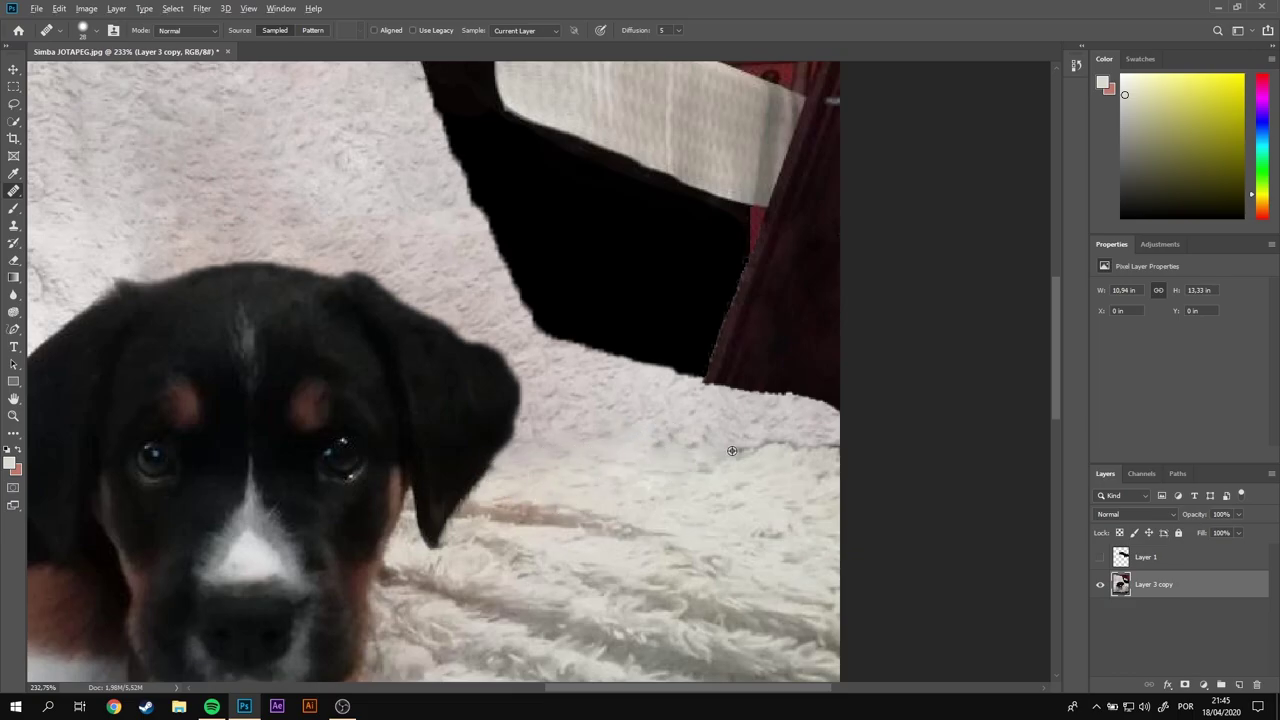
scroll(780, 497, down, 2)
scroll(514, 397, up, 3)
scroll(514, 397, up, 2)
scroll(524, 276, down, 5)
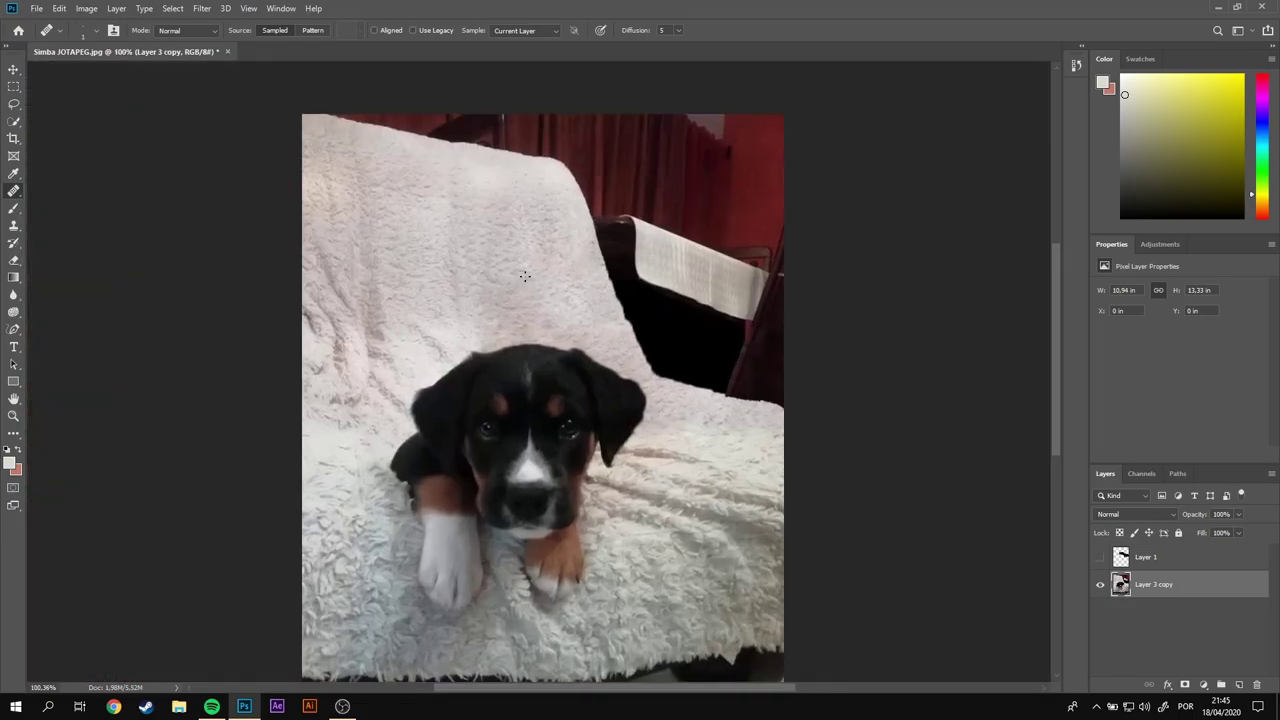
scroll(524, 276, up, 5)
Step: Set the Brush to black paint and tidy the black band's edge along the blanket
key(b)
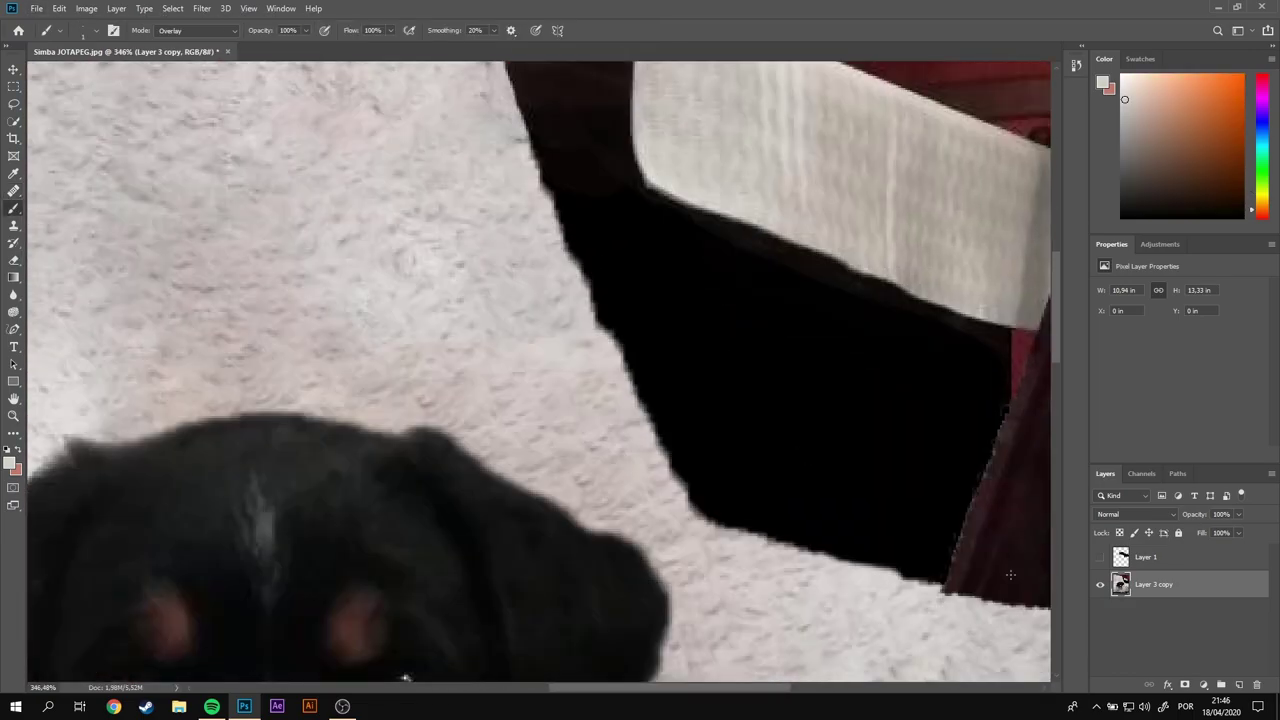
scroll(588, 337, up, 1)
alt+click(586, 370)
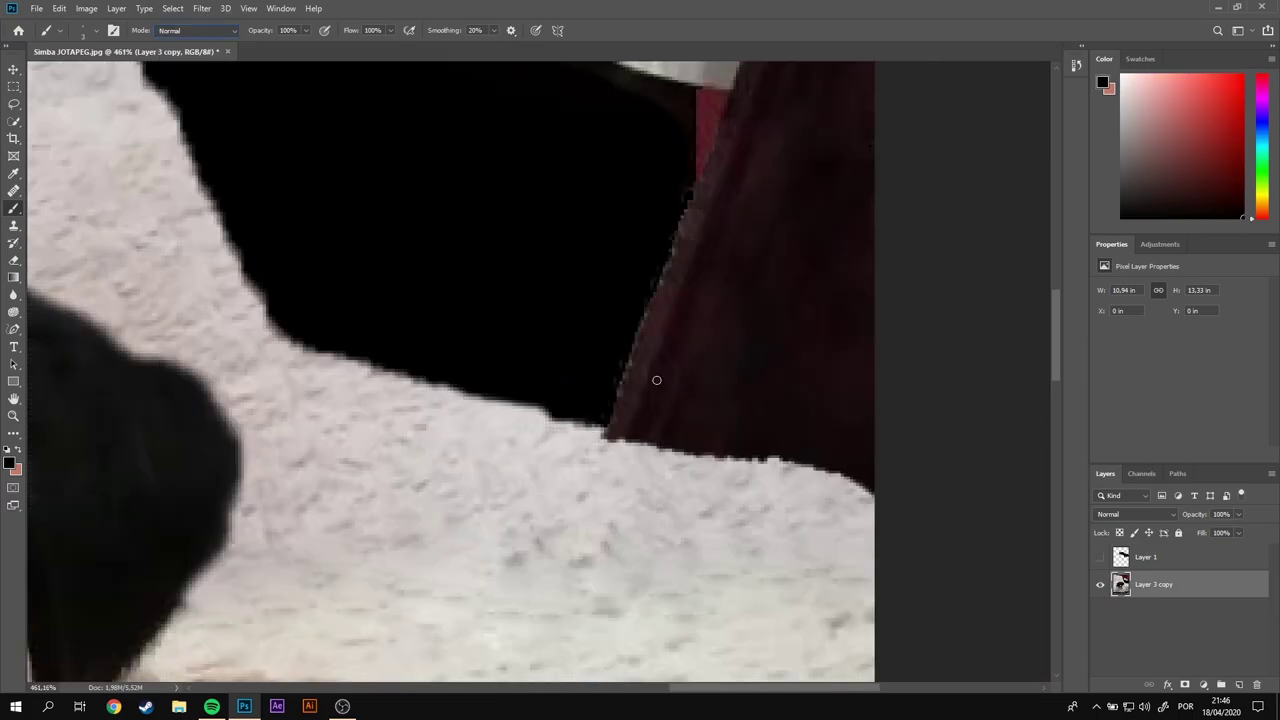
scroll(557, 404, up, 4)
scroll(548, 433, left, 5)
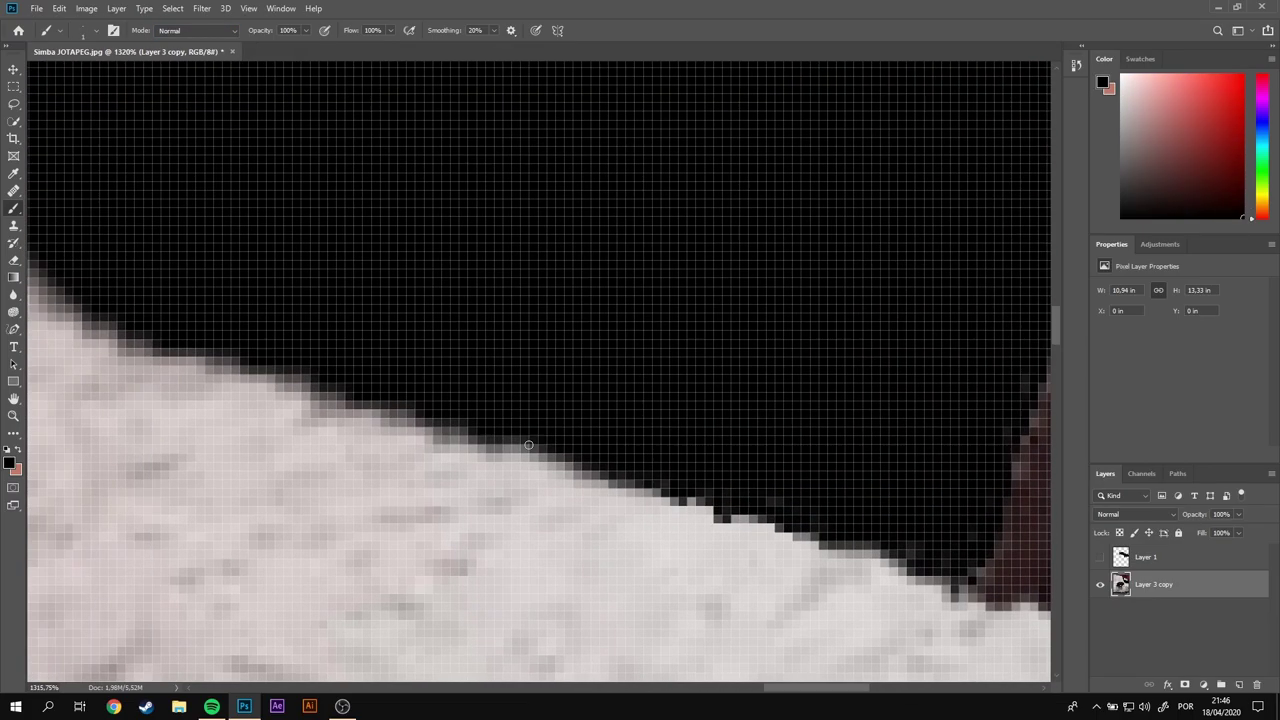
scroll(714, 443, up, 5)
scroll(543, 371, left, 3)
scroll(532, 312, left, 3)
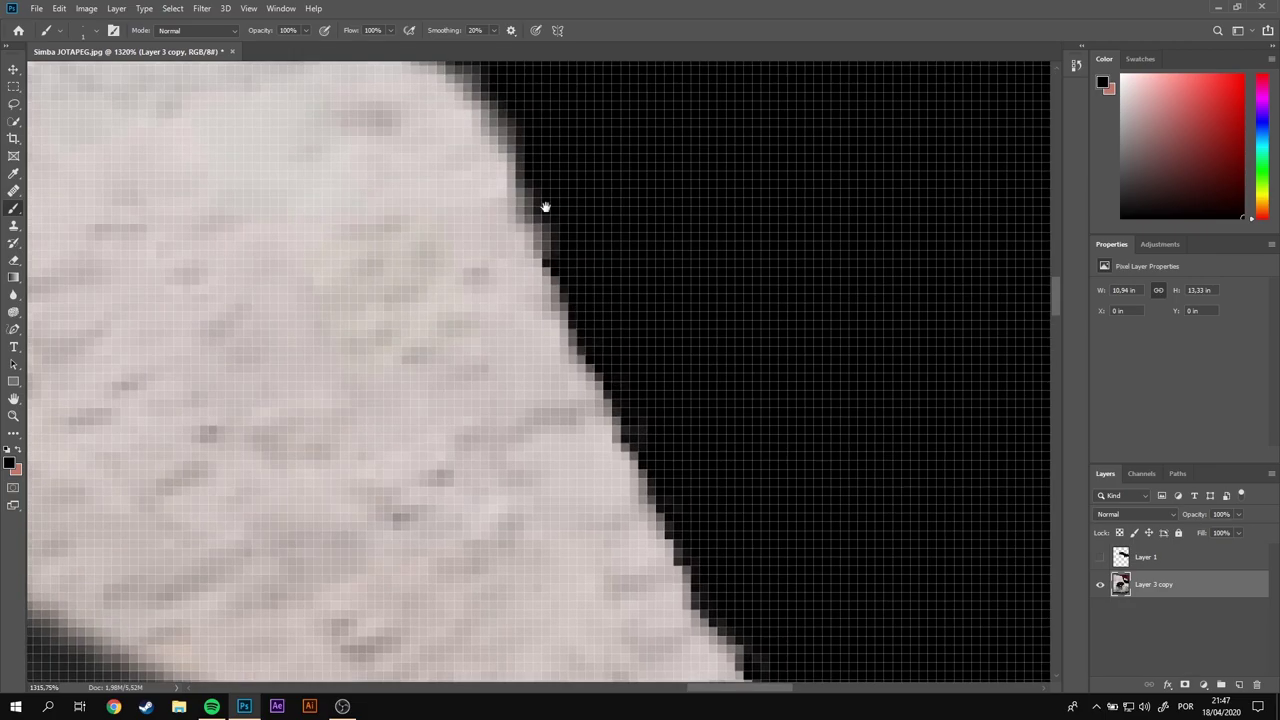
scroll(600, 245, left, 2)
scroll(533, 226, up, 2)
scroll(641, 403, down, 10)
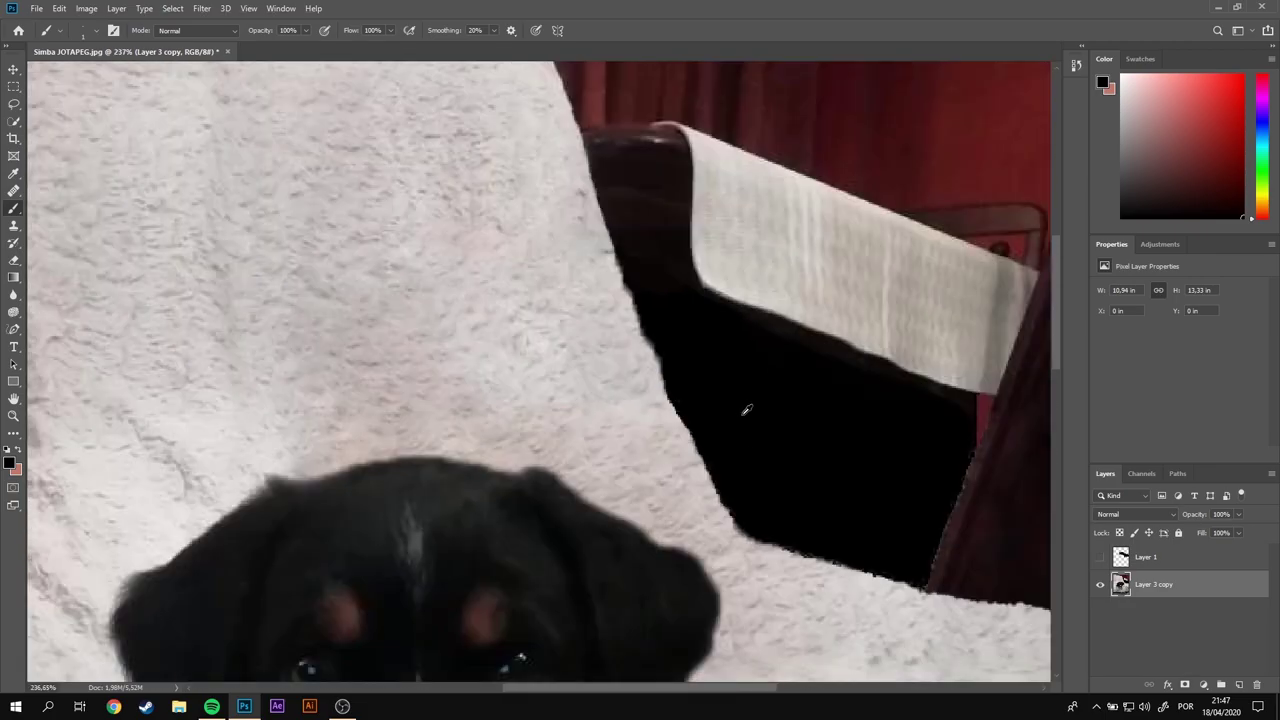
scroll(602, 392, up, 11)
scroll(520, 295, down, 2)
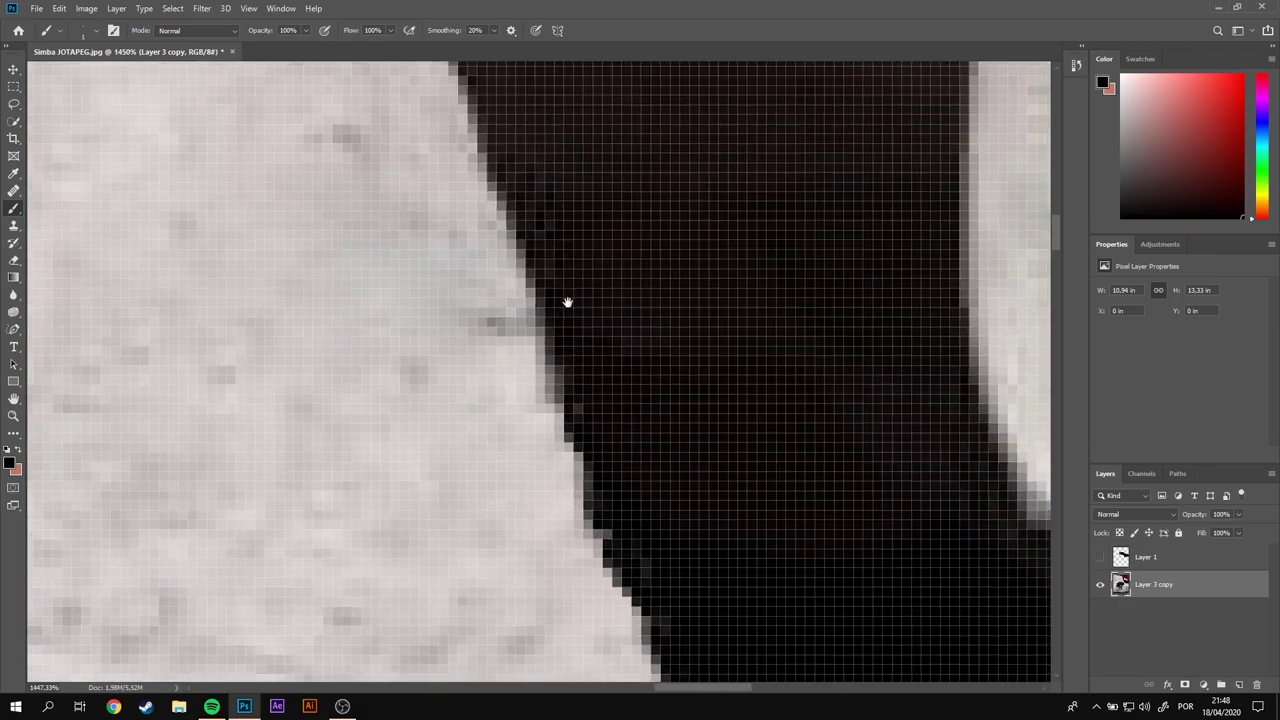
scroll(600, 260, down, 8)
scroll(622, 234, up, 2)
scroll(914, 420, up, 5)
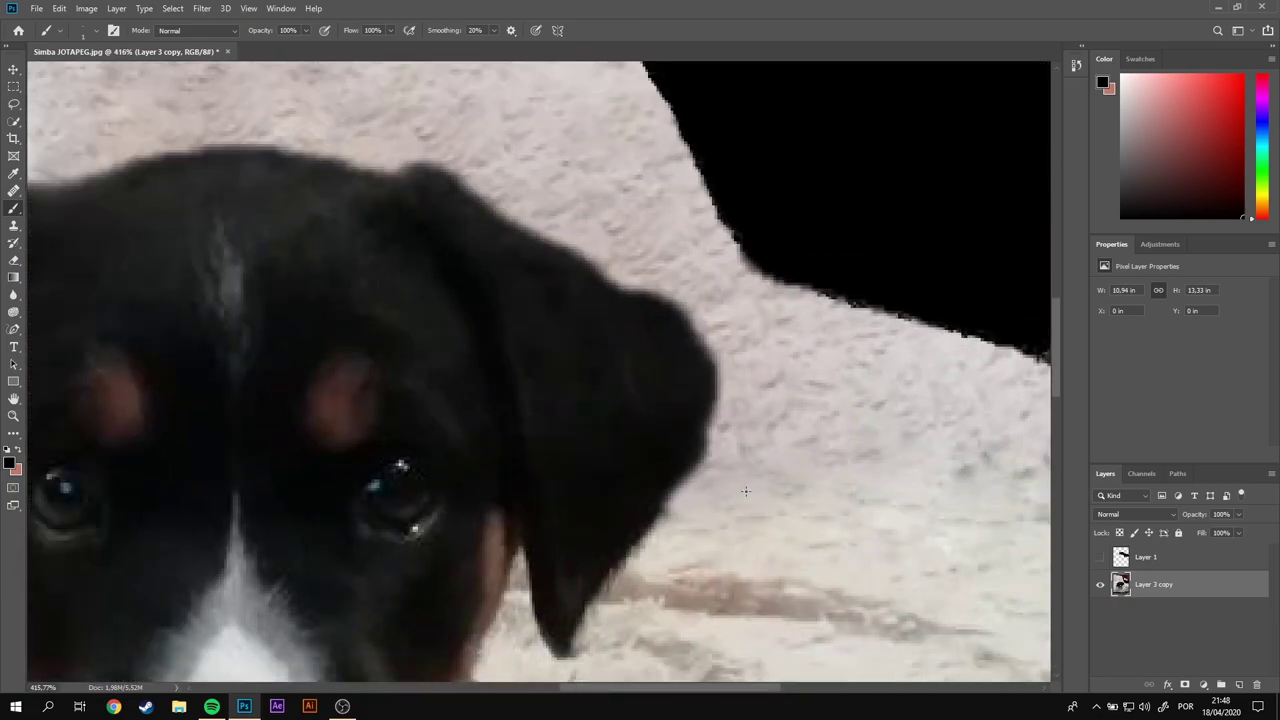
Step: Pick a light blanket grey as the paint colour
alt+click(690, 505)
scroll(432, 426, up, 4)
scroll(600, 470, down, 10)
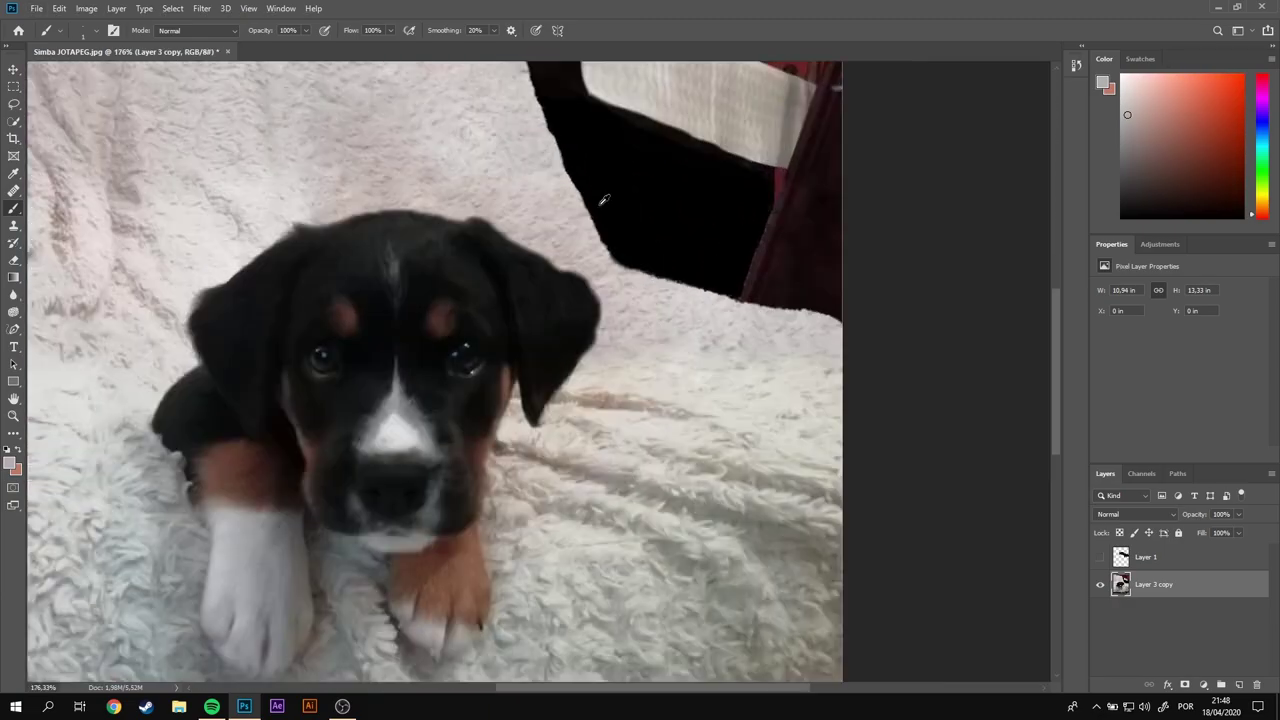
scroll(640, 370, up, 5)
Step: Quick-select the blanket region beside the puppy's right ear
click(13, 190)
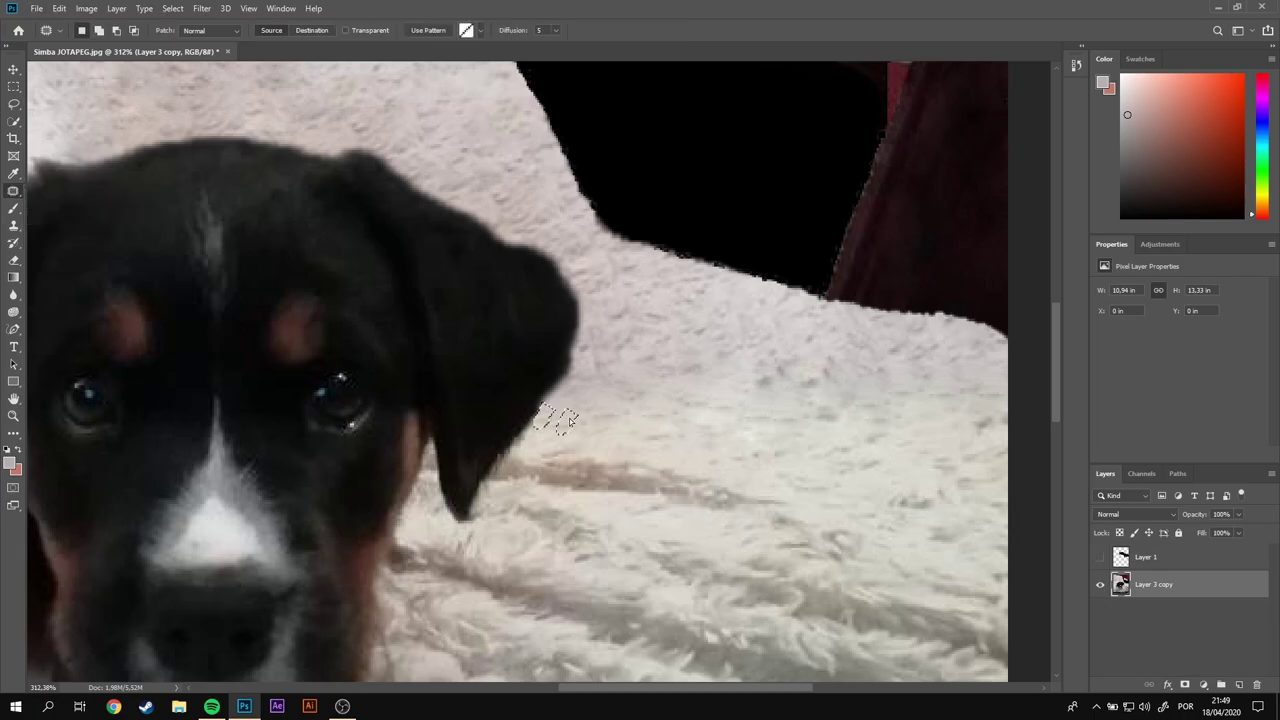
scroll(420, 263, down, 5)
scroll(446, 314, up, 5)
key(w)
scroll(538, 302, down, 1)
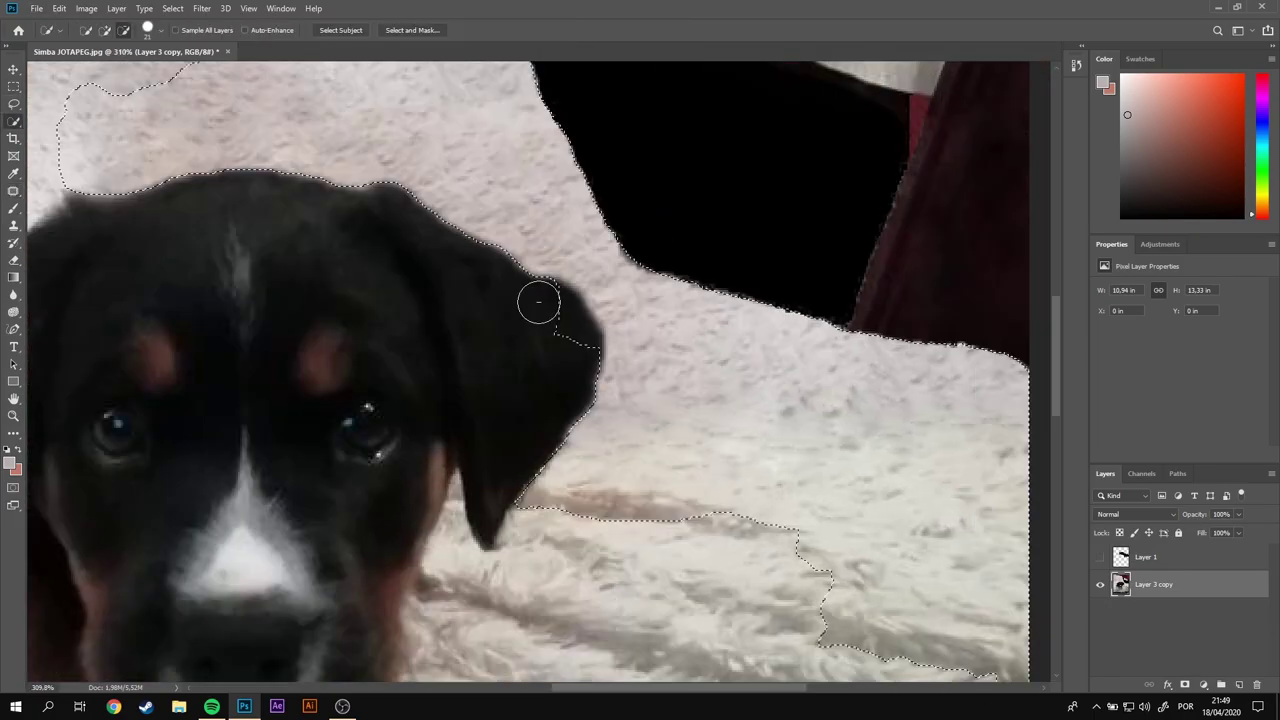
scroll(600, 300, down, 2)
scroll(691, 363, up, 5)
scroll(786, 491, down, 5)
drag(786, 491, 506, 458)
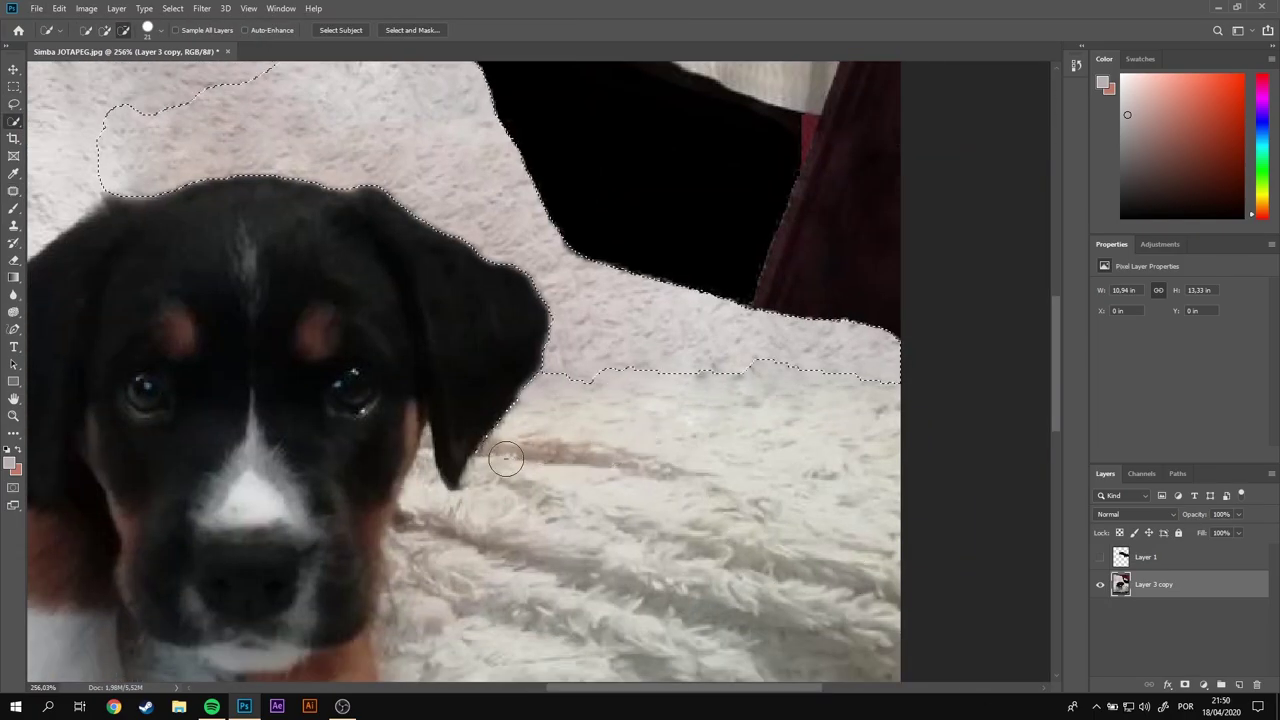
scroll(470, 420, down, 2)
scroll(589, 429, up, 2)
scroll(408, 132, down, 4)
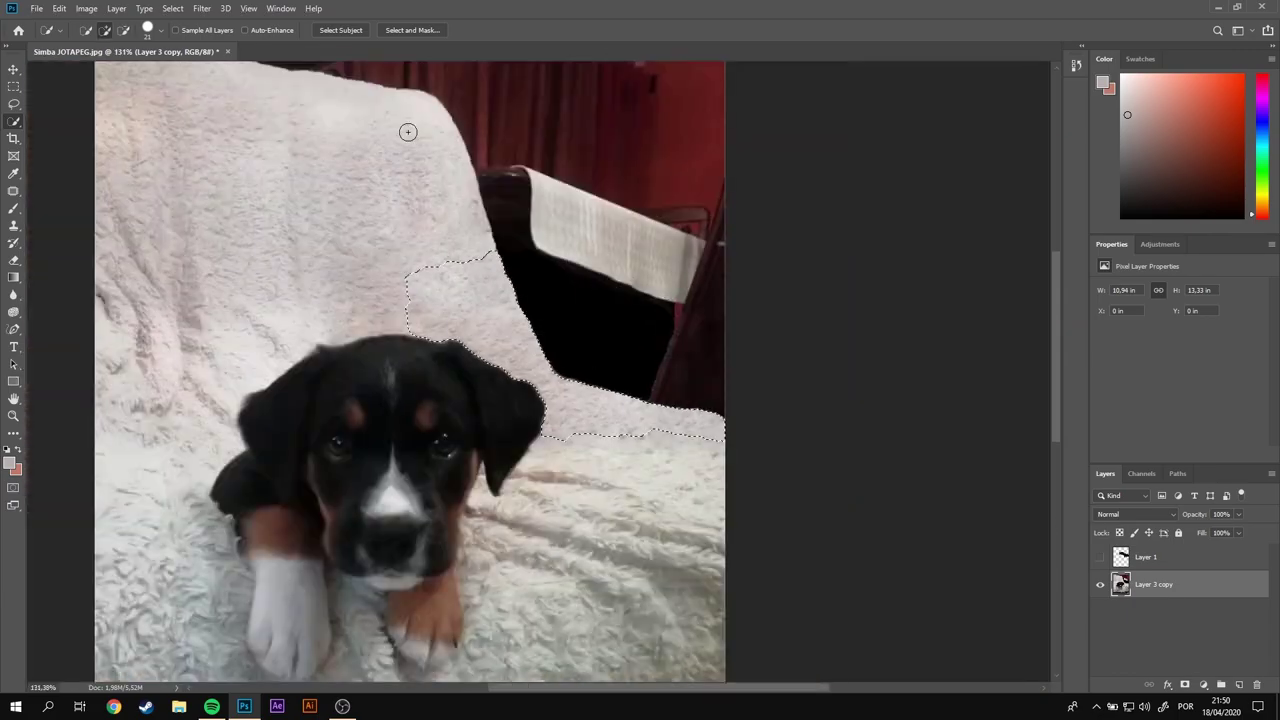
Step: Refine the selection in Select and Mask, previewing it over the full-colour photo
click(36, 8)
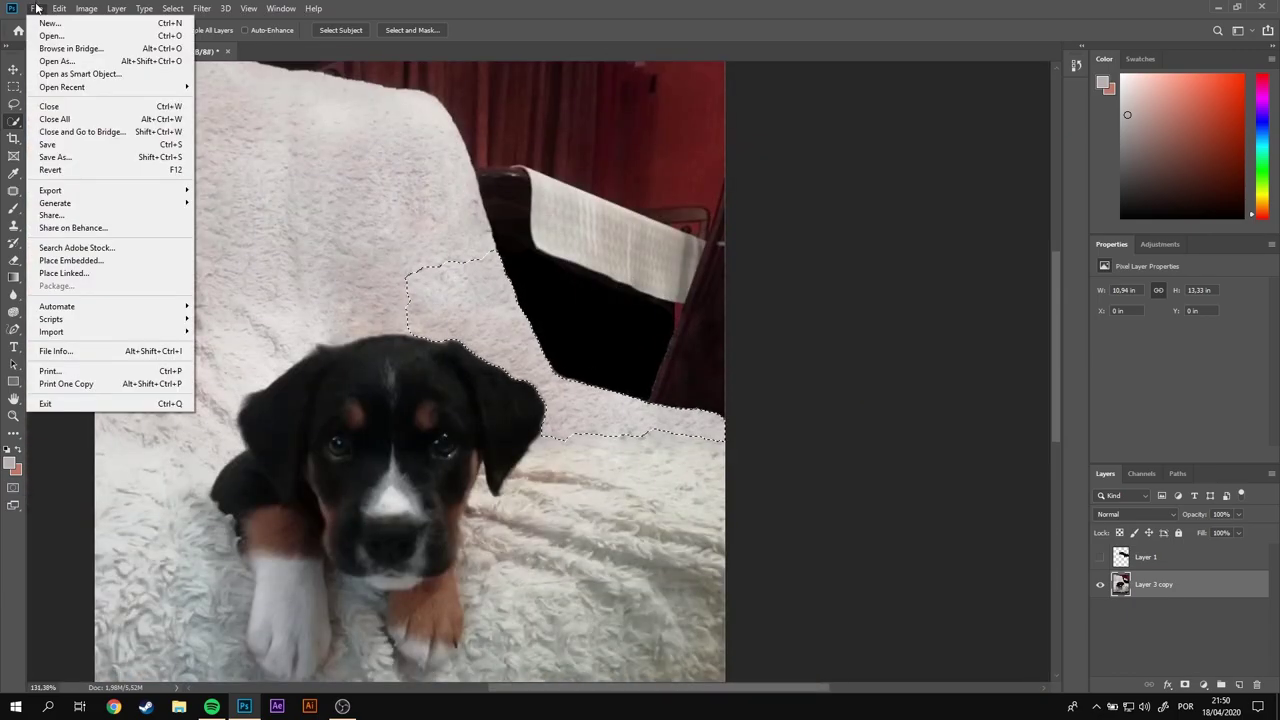
click(210, 290)
click(1130, 110)
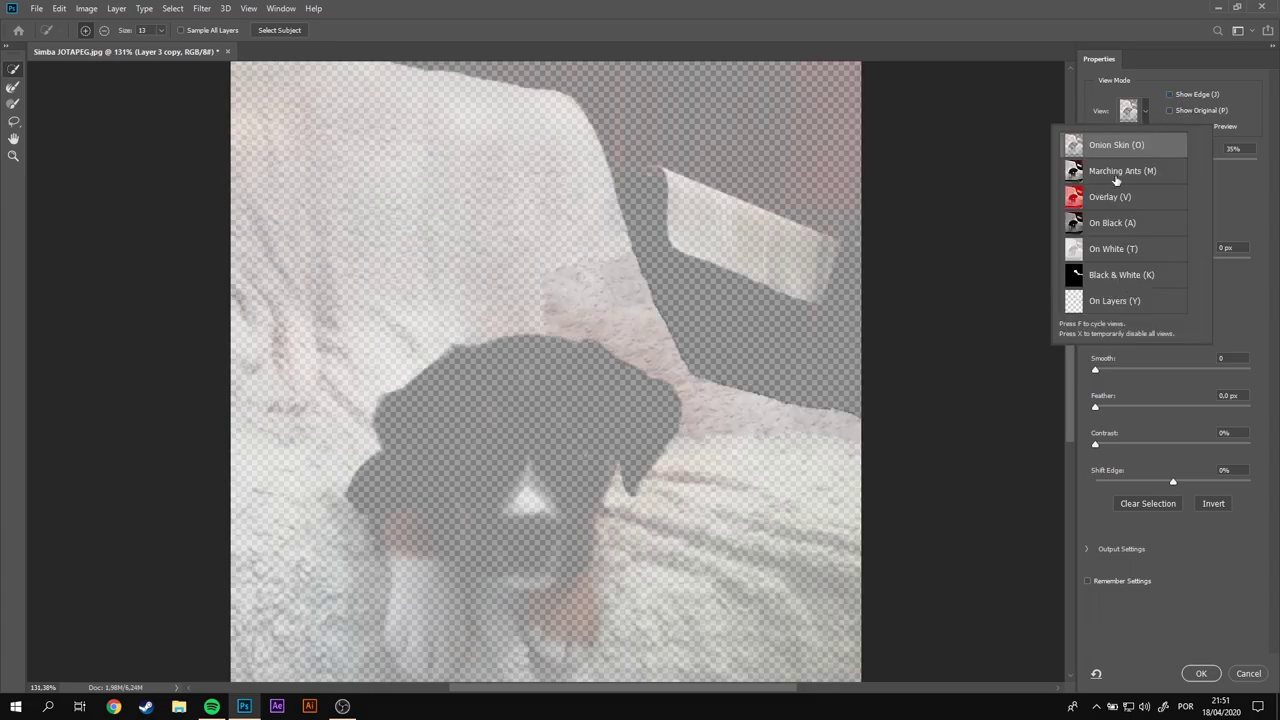
click(1150, 333)
click(1199, 673)
Step: Brighten the selected blanket with an Exposure adjustment of +0,24
click(86, 8)
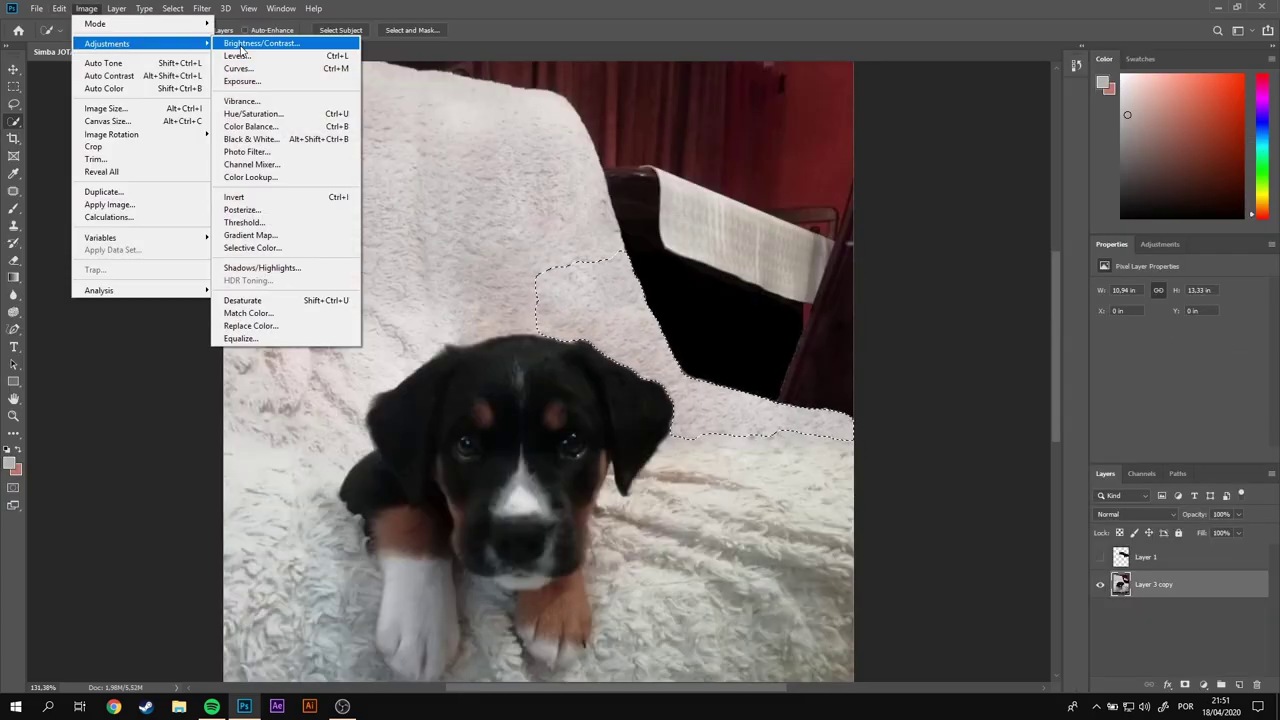
click(270, 83)
drag(873, 193, 876, 195)
key(Return)
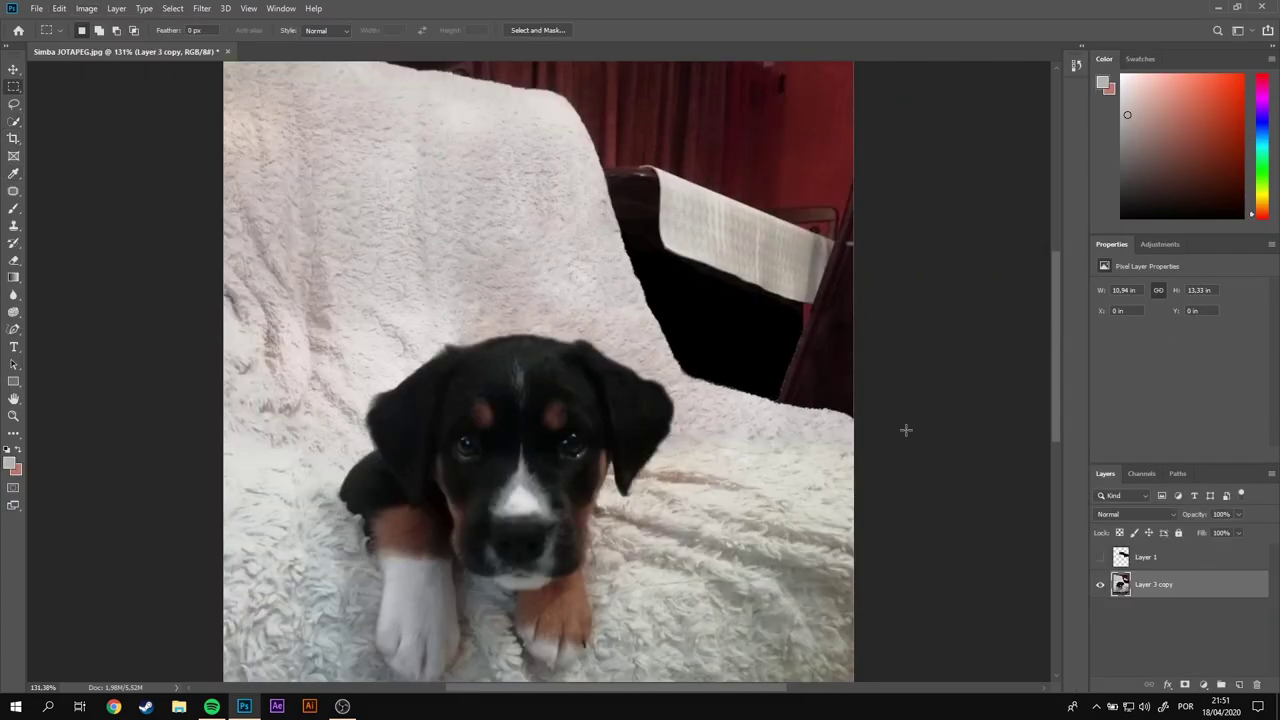
scroll(906, 428, down, 2)
scroll(782, 312, up, 5)
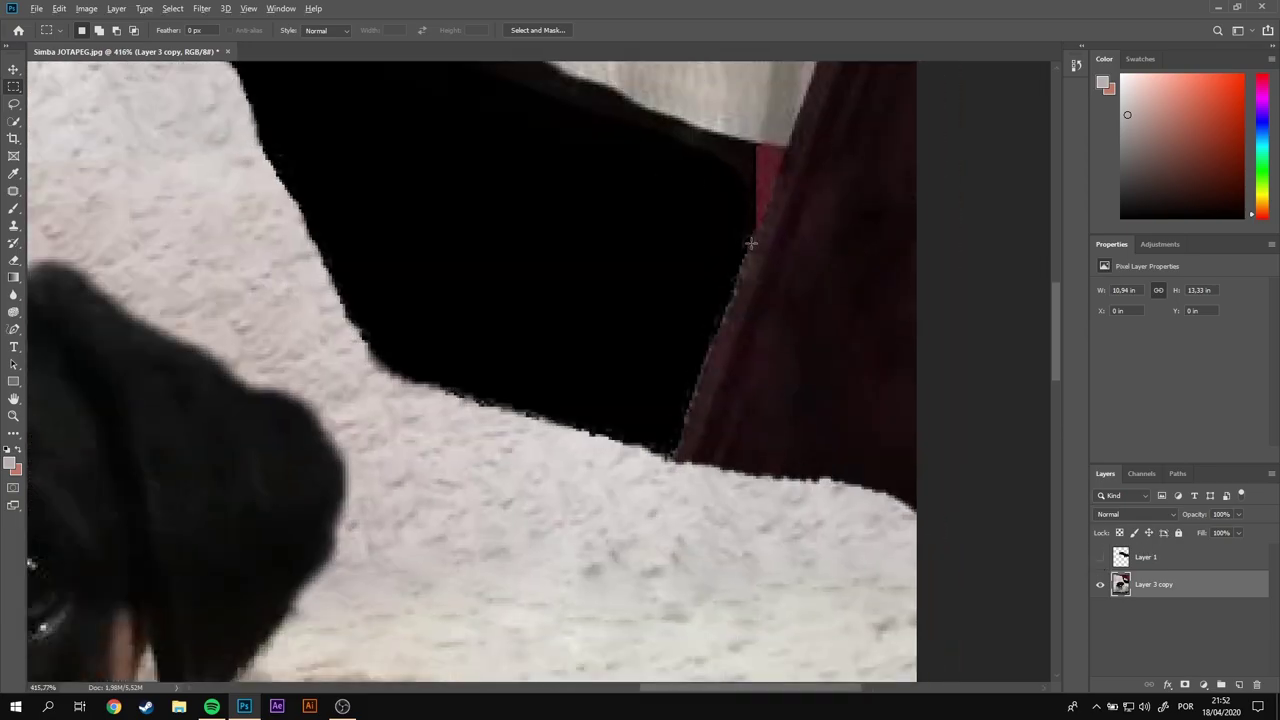
scroll(782, 312, up, 5)
key(b)
alt+click(571, 560)
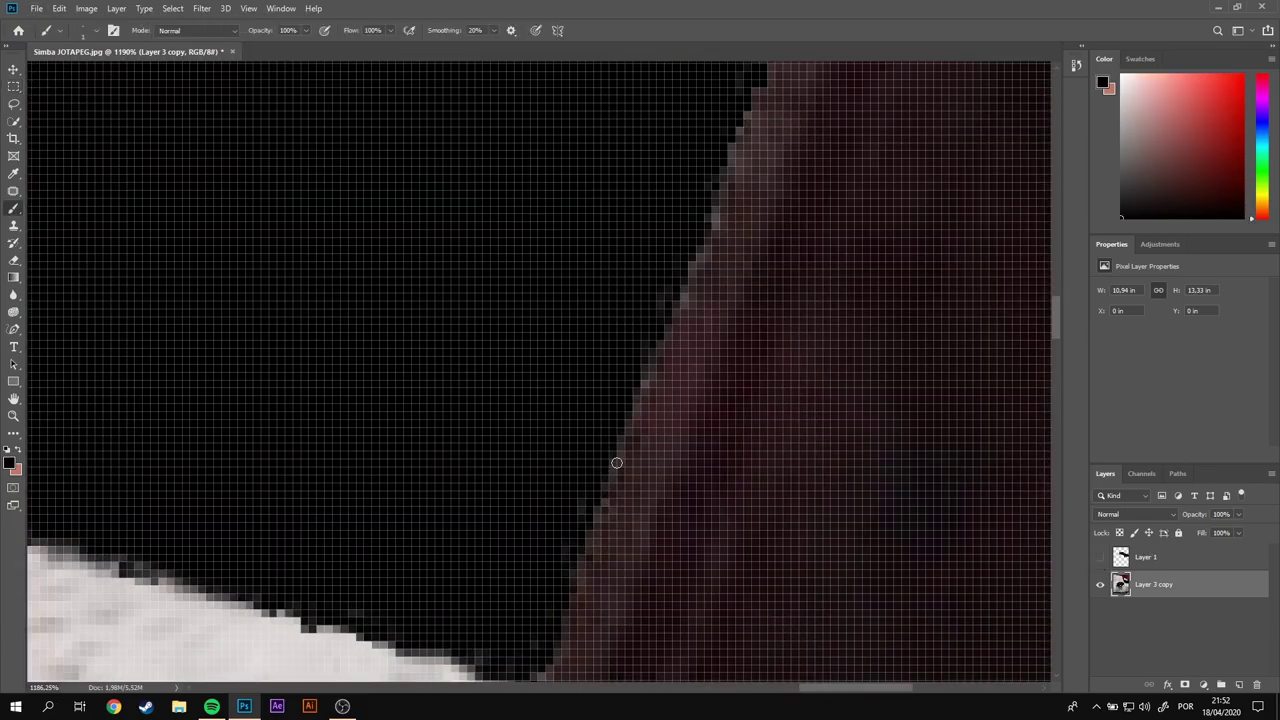
scroll(616, 463, down, 3)
scroll(622, 453, down, 3)
scroll(592, 514, down, 5)
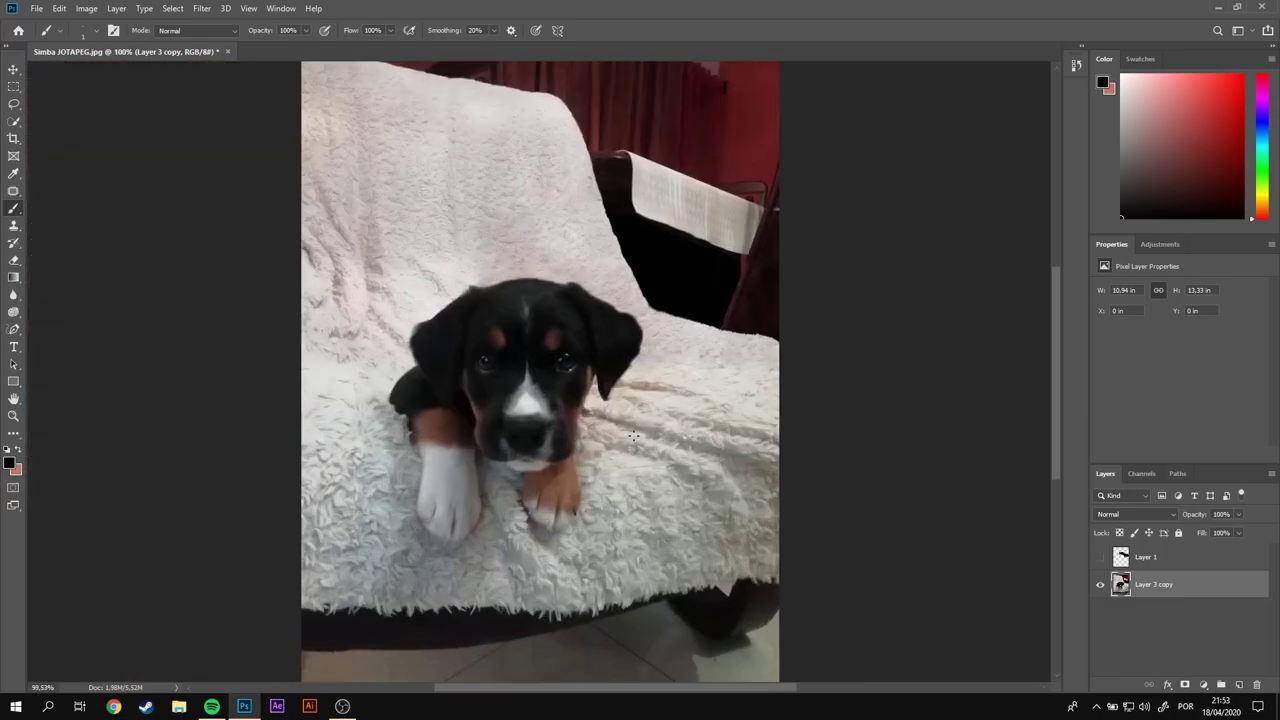
scroll(791, 414, down, 1)
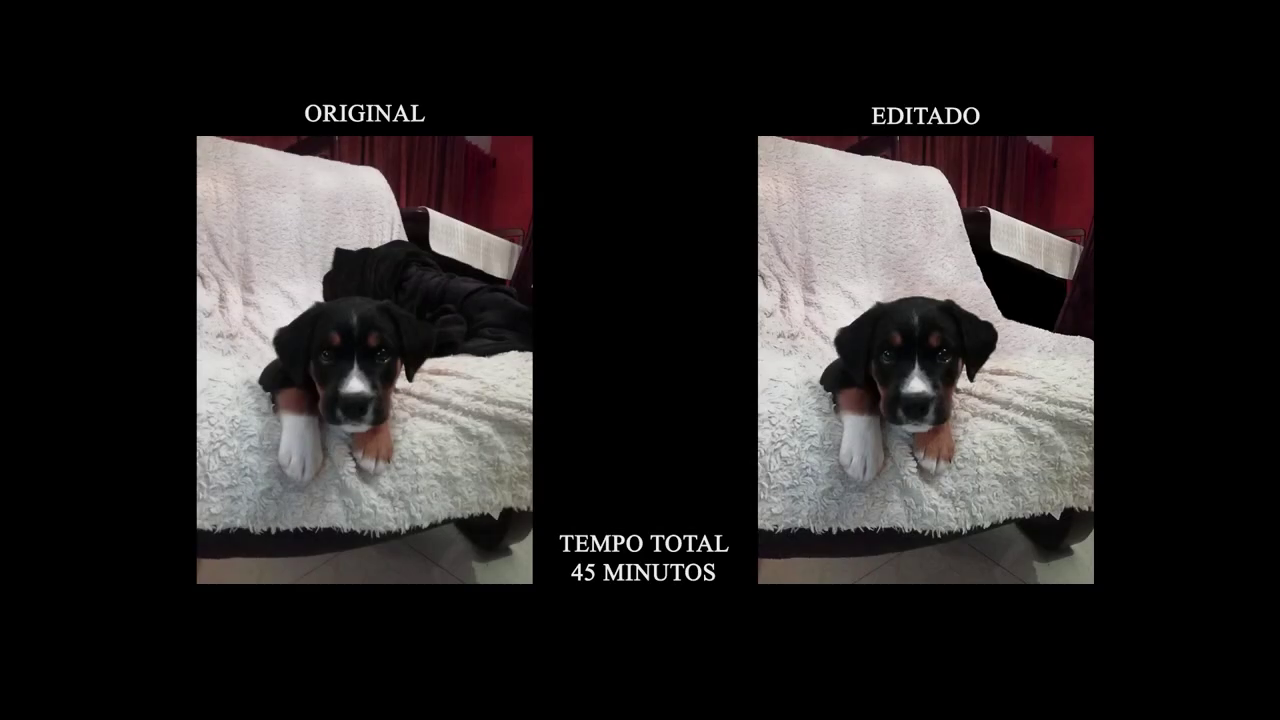